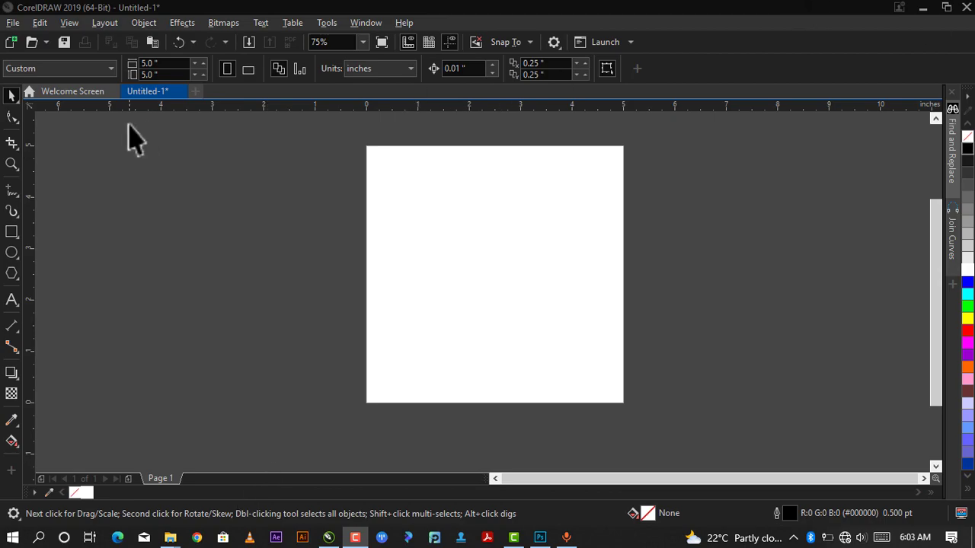
# Import the happy-overjoyed lady photo from the Desktop folder
pyautogui.click(16, 20)
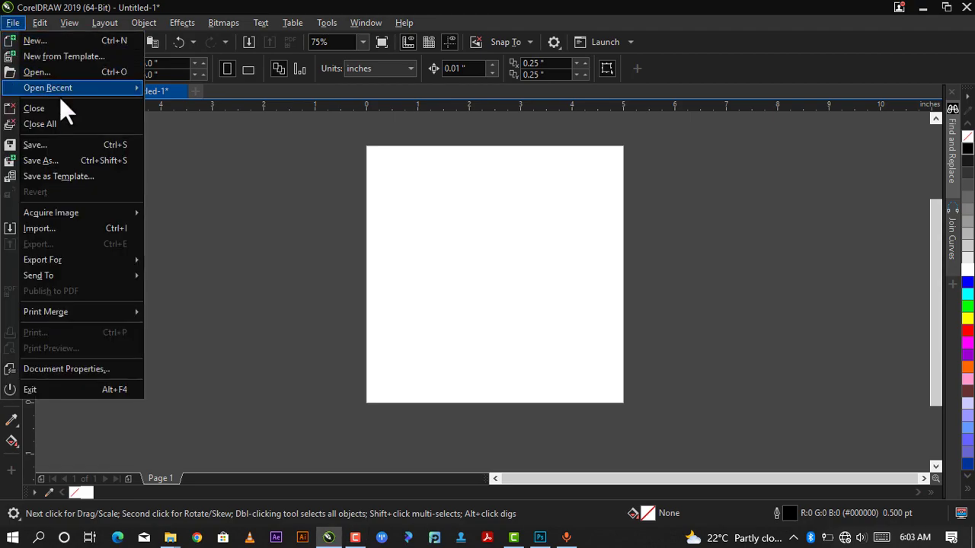
pyautogui.click(62, 231)
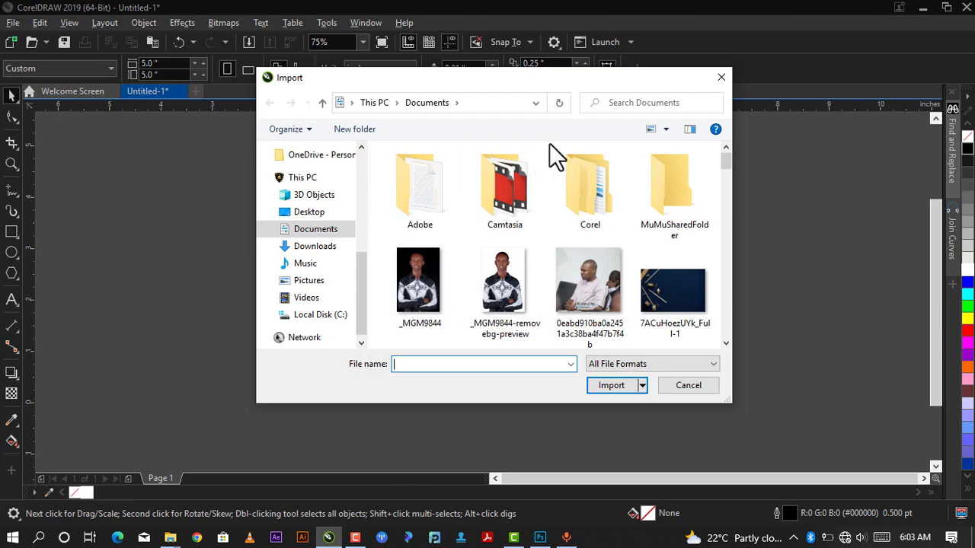
pyautogui.scroll(-6, 560, 262)
pyautogui.scroll(-8, 557, 268)
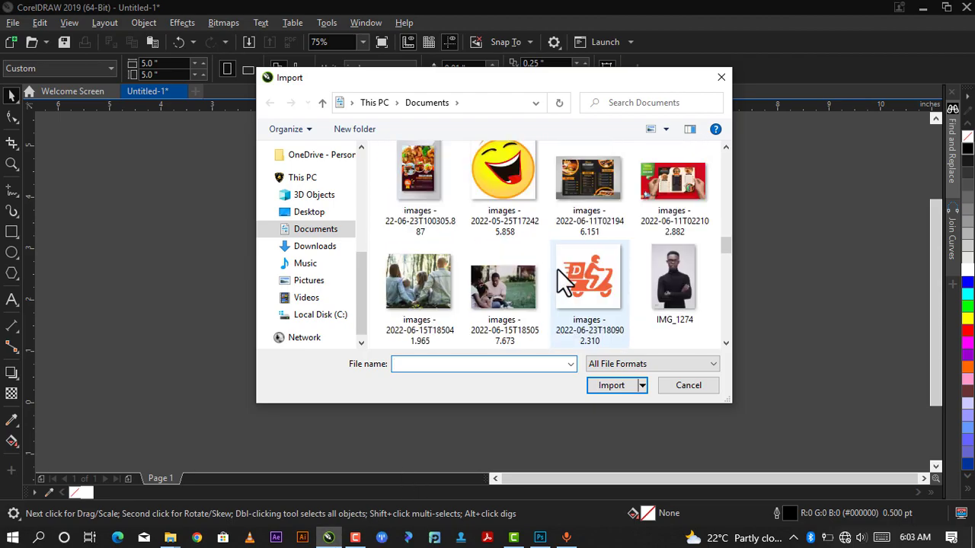
pyautogui.scroll(-3, 557, 268)
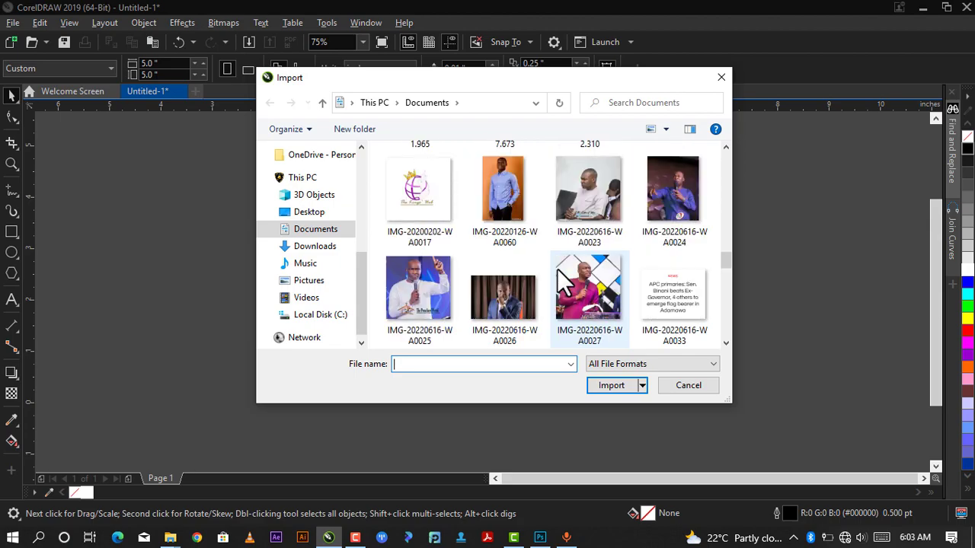
pyautogui.click(308, 212)
pyautogui.click(446, 293)
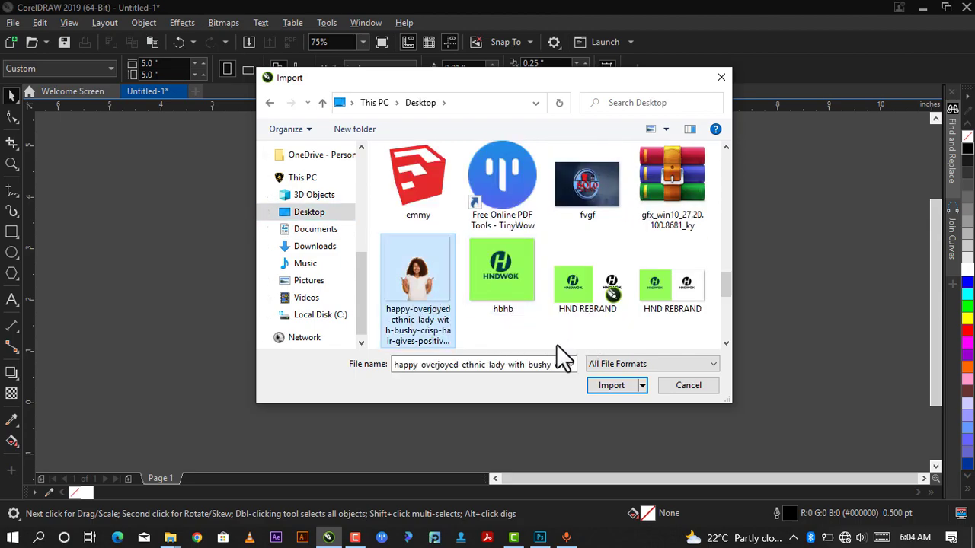
pyautogui.click(602, 385)
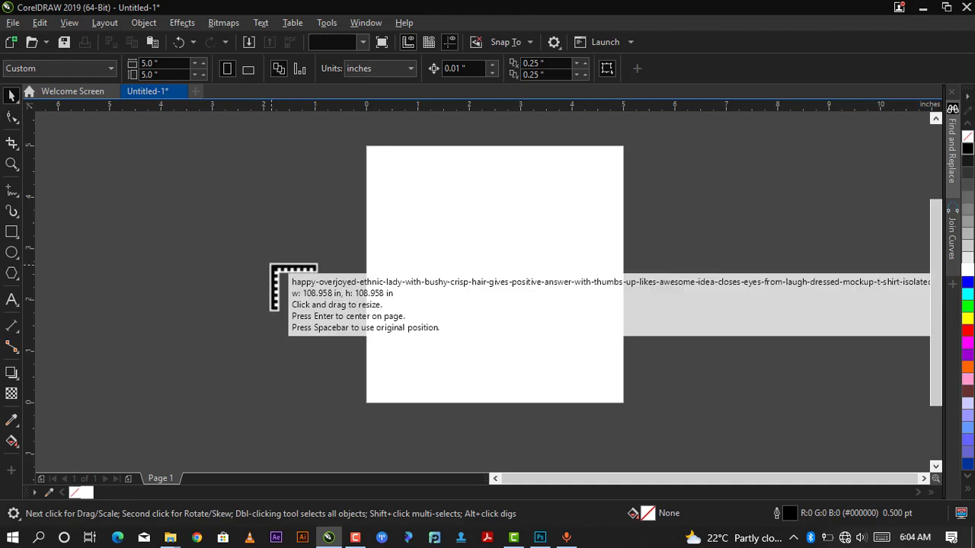
# Place the imported photo on the canvas and shrink it to about 15.9% beside the page
pyautogui.click(292, 226)
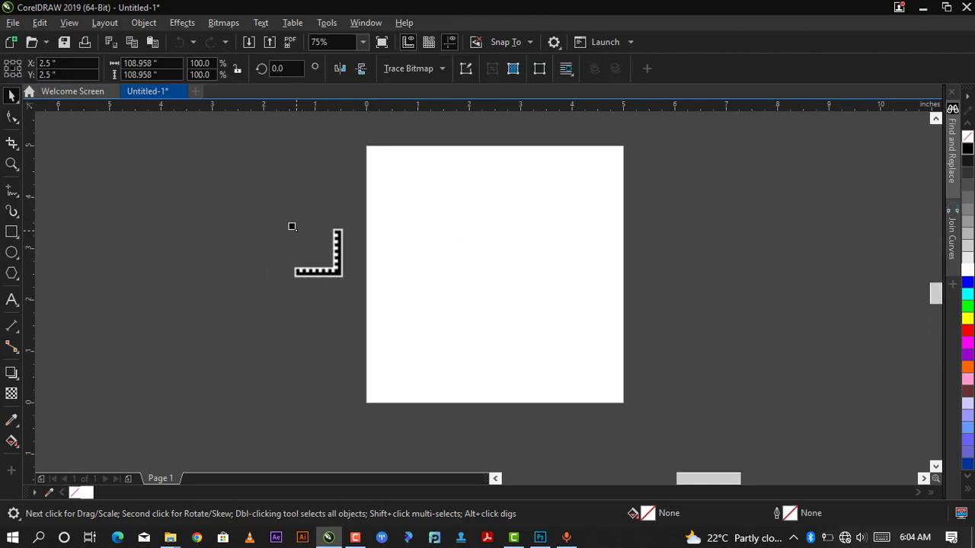
pyautogui.scroll(-2, 319, 252)
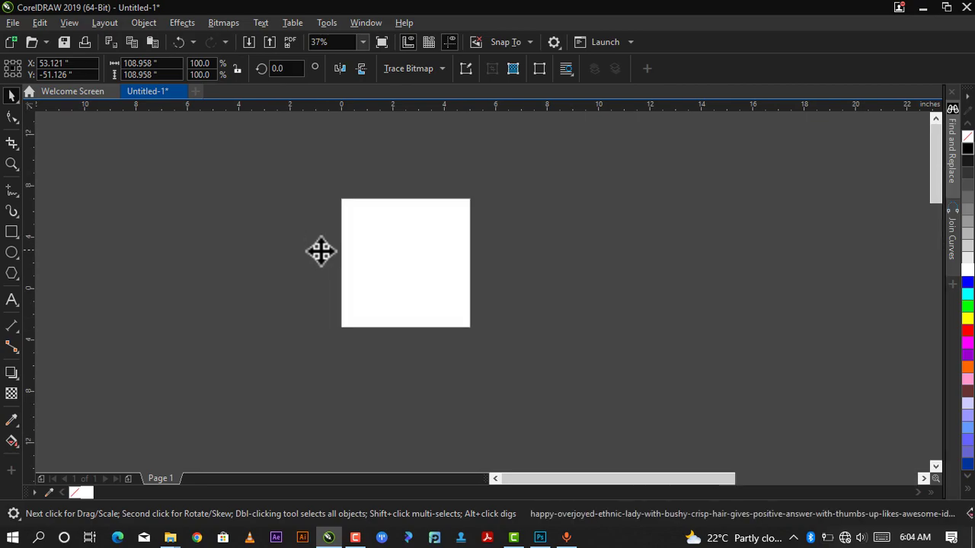
pyautogui.scroll(-5, 320, 252)
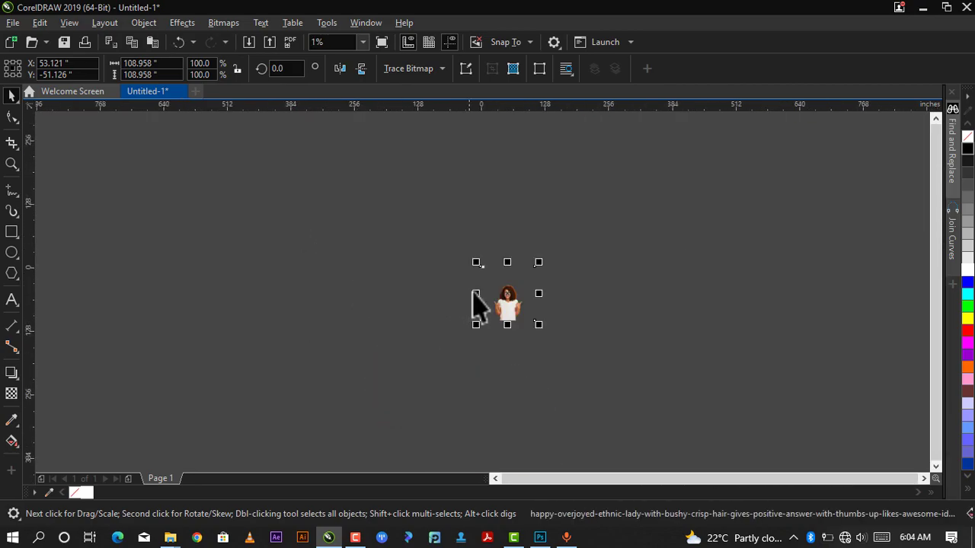
pyautogui.scroll(2, 480, 303)
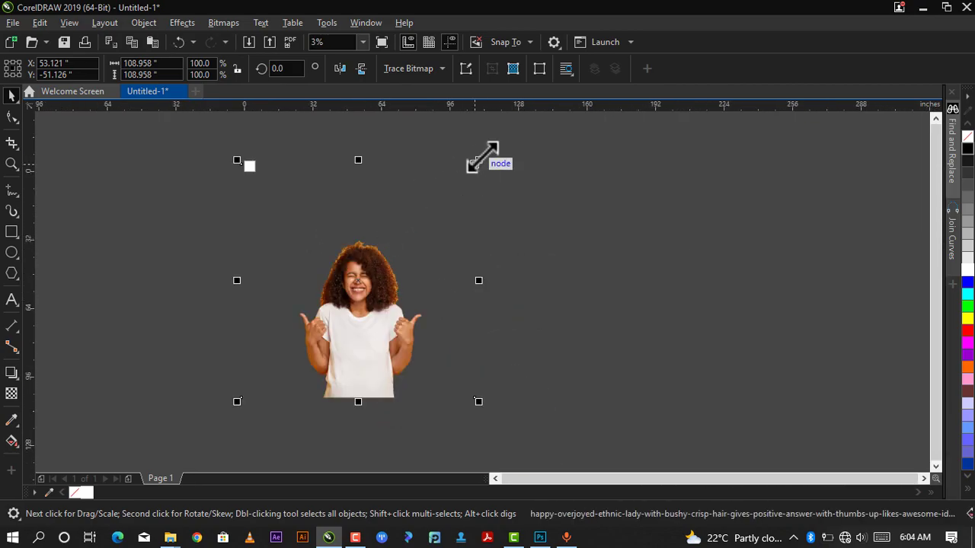
pyautogui.moveTo(478, 160); pyautogui.dragTo(217, 152)
pyautogui.scroll(2, 179, 123)
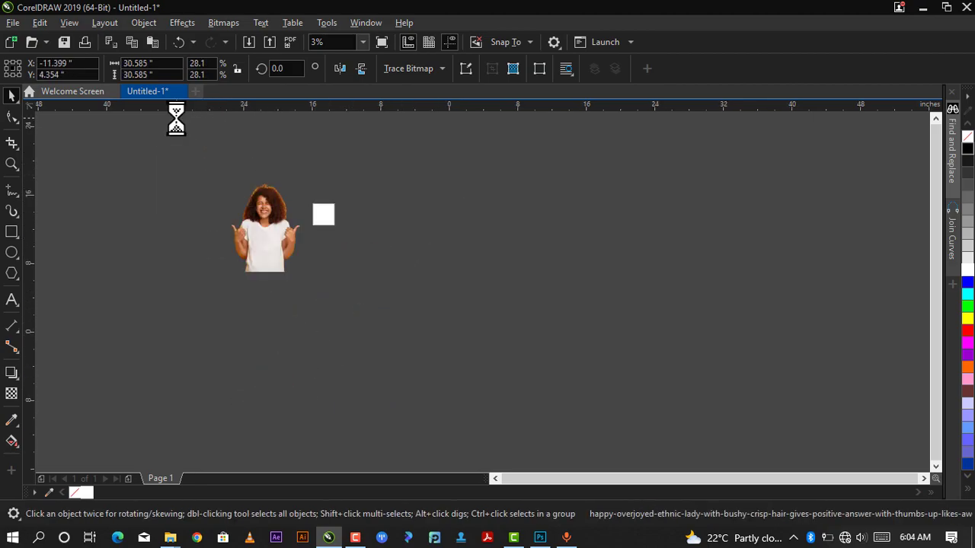
pyautogui.moveTo(359, 338); pyautogui.dragTo(372, 278)
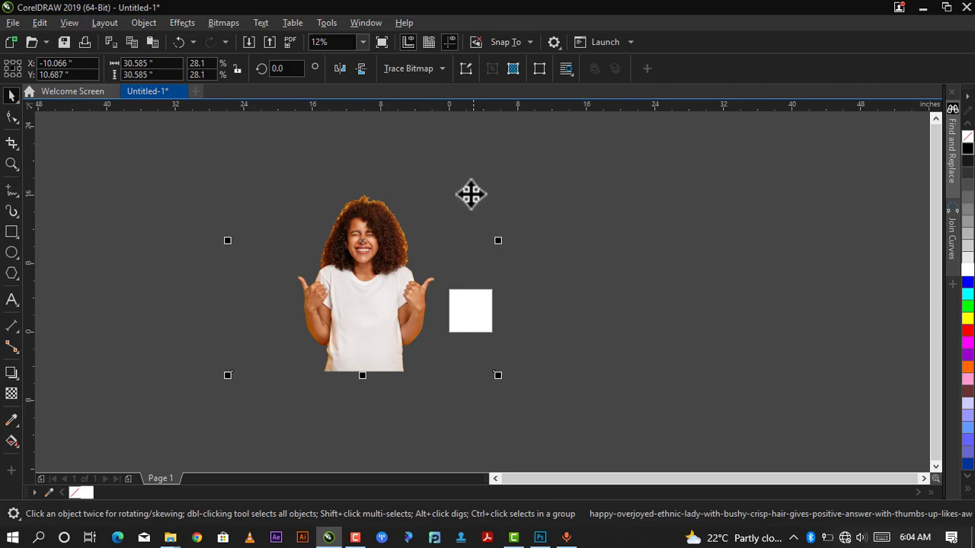
pyautogui.moveTo(471, 194); pyautogui.dragTo(455, 281)
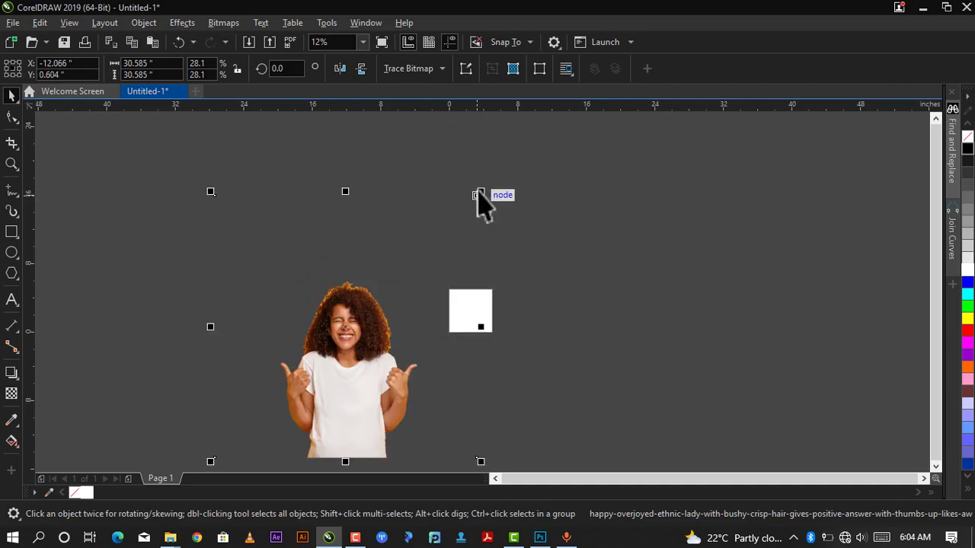
pyautogui.moveTo(480, 194); pyautogui.dragTo(326, 359)
pyautogui.moveTo(312, 394); pyautogui.dragTo(434, 320)
# Shrink the photo further to about 10.2% and park it just left of the white page
pyautogui.scroll(2, 418, 327)
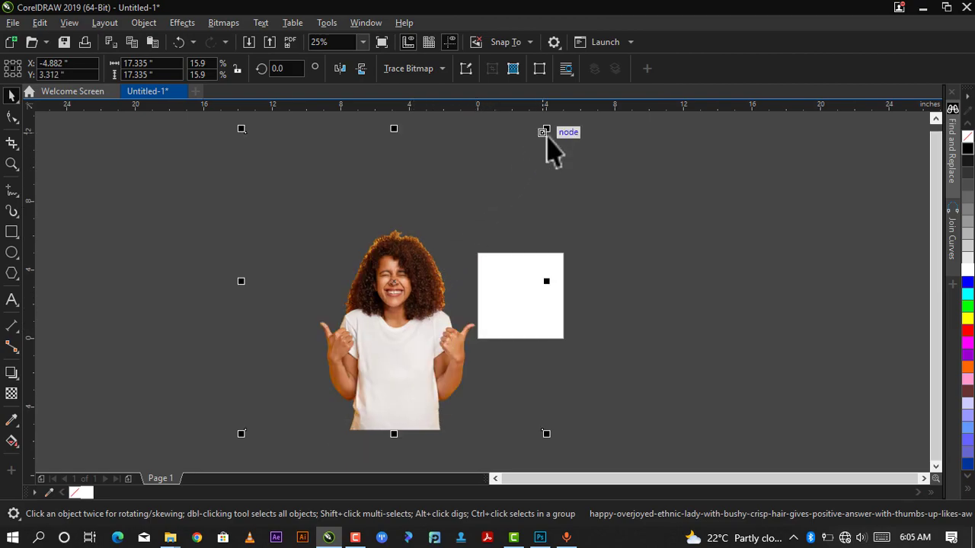
pyautogui.click(431, 279)
pyautogui.click(431, 279)
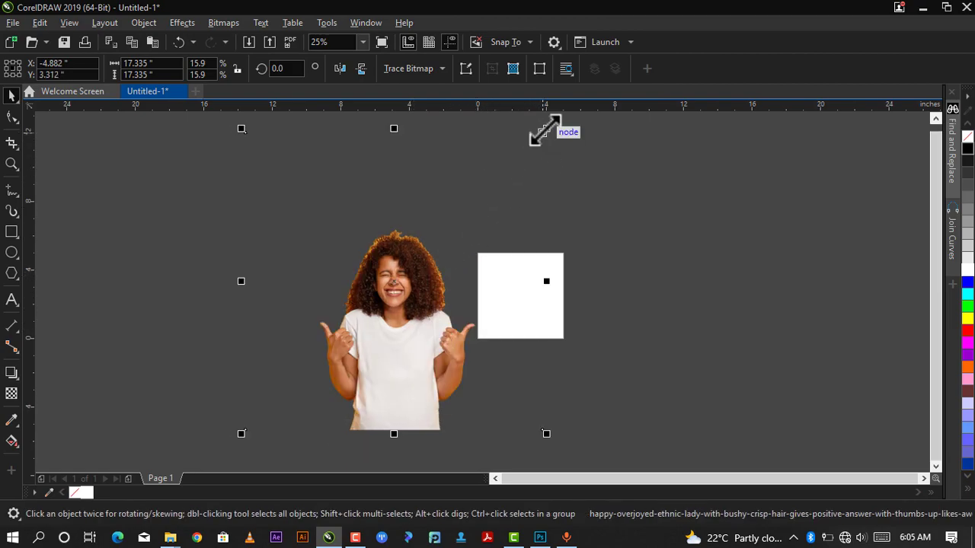
pyautogui.moveTo(546, 130); pyautogui.dragTo(439, 236)
pyautogui.moveTo(375, 367); pyautogui.dragTo(401, 298)
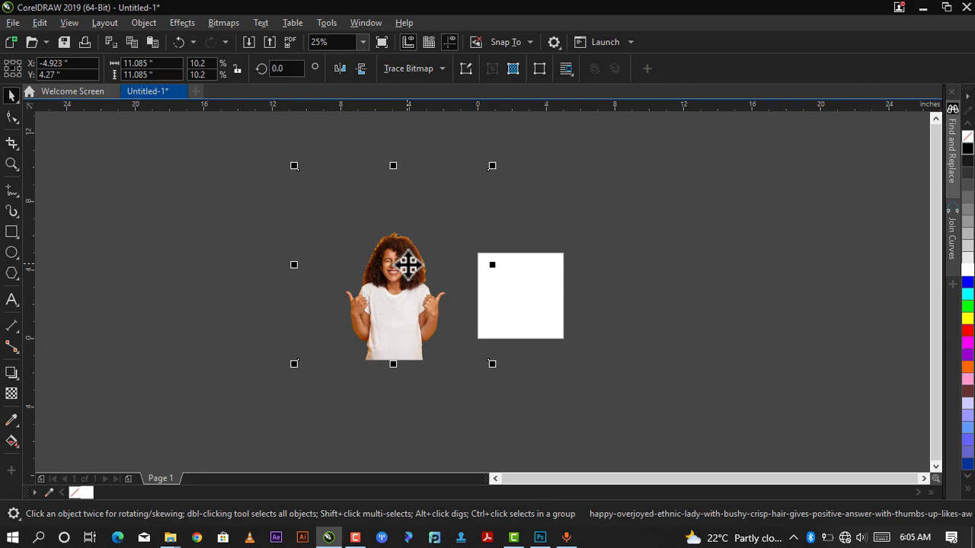
pyautogui.scroll(1, 407, 264)
pyautogui.scroll(-1, 407, 278)
pyautogui.scroll(1, 402, 305)
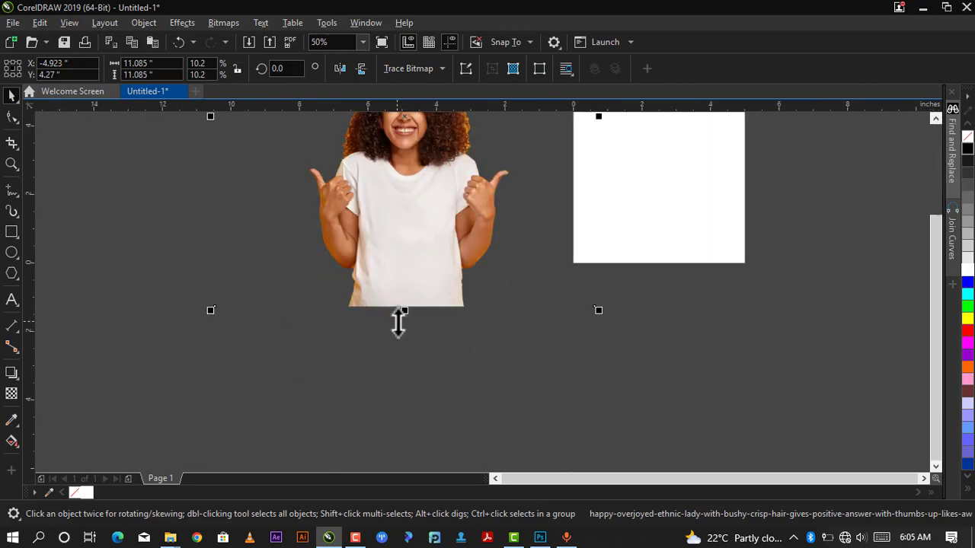
pyautogui.scroll(-1, 411, 262)
pyautogui.scroll(1, 414, 209)
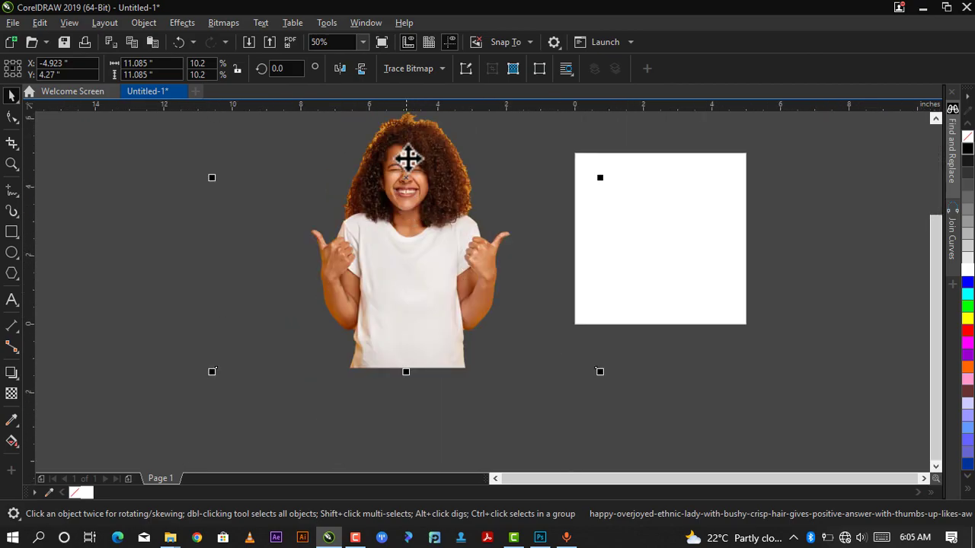
pyautogui.scroll(1, 413, 148)
pyautogui.scroll(-1, 412, 150)
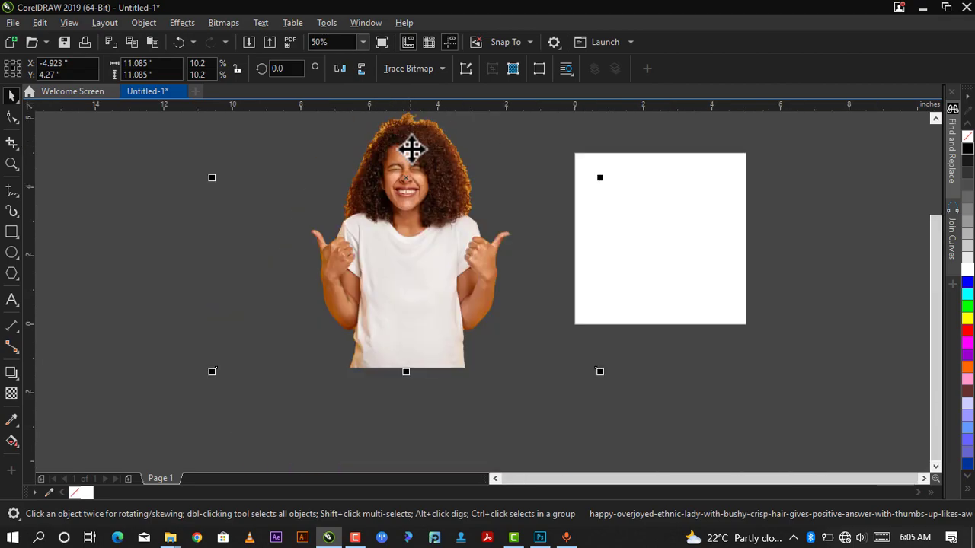
pyautogui.scroll(-2, 407, 191)
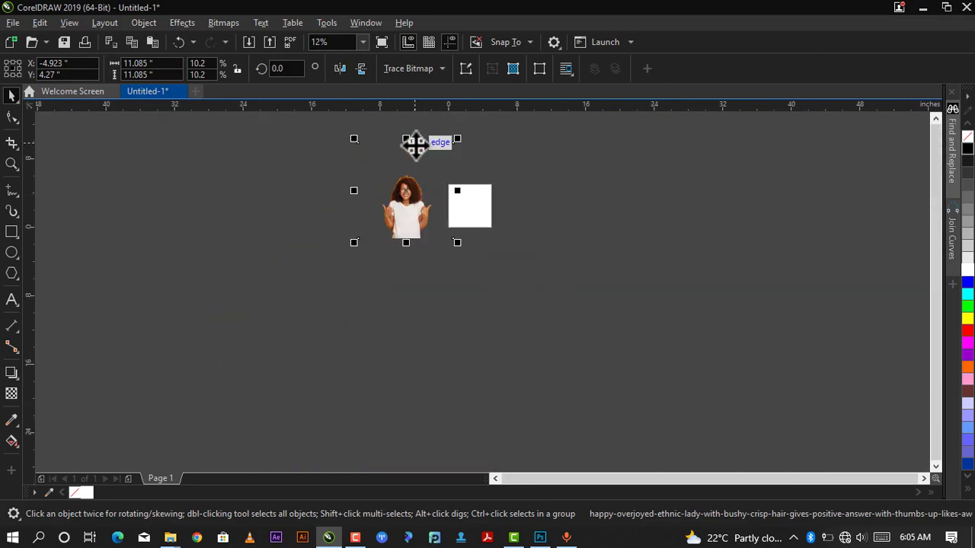
pyautogui.scroll(2, 413, 146)
pyautogui.scroll(-1, 399, 187)
pyautogui.moveTo(398, 226); pyautogui.dragTo(400, 234)
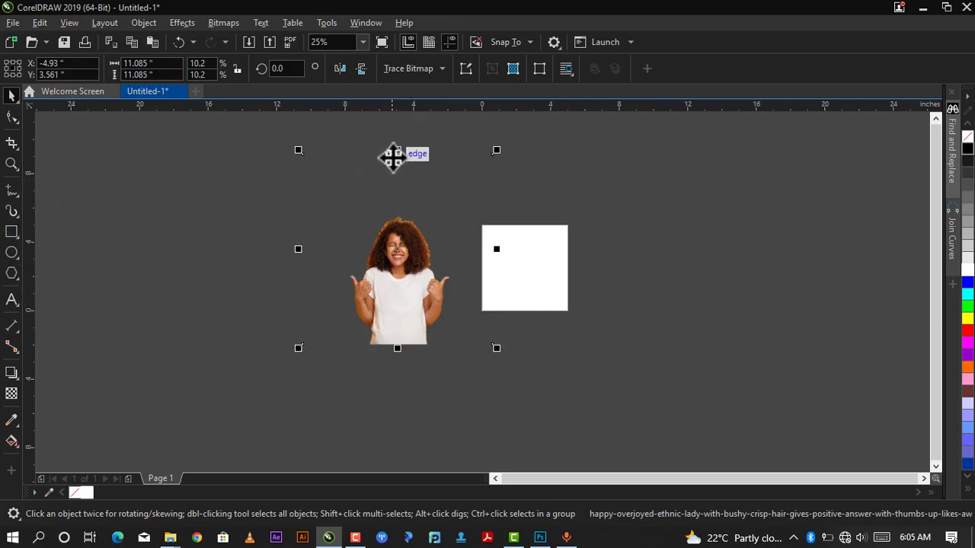
# Trim the photo's top, left and right margins with the Shape tool, then nudge it into place
pyautogui.click(11, 118)
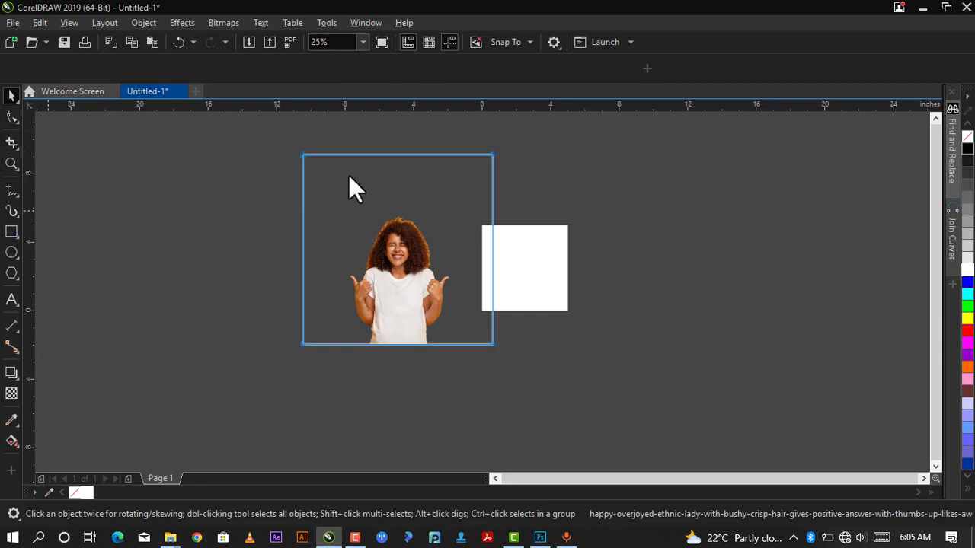
pyautogui.moveTo(371, 157); pyautogui.dragTo(364, 222)
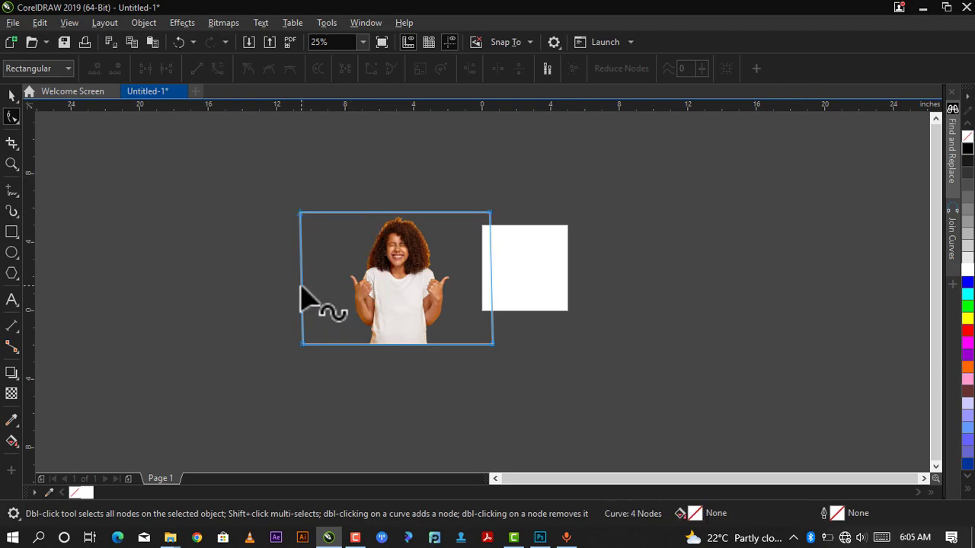
pyautogui.moveTo(301, 288); pyautogui.dragTo(337, 288)
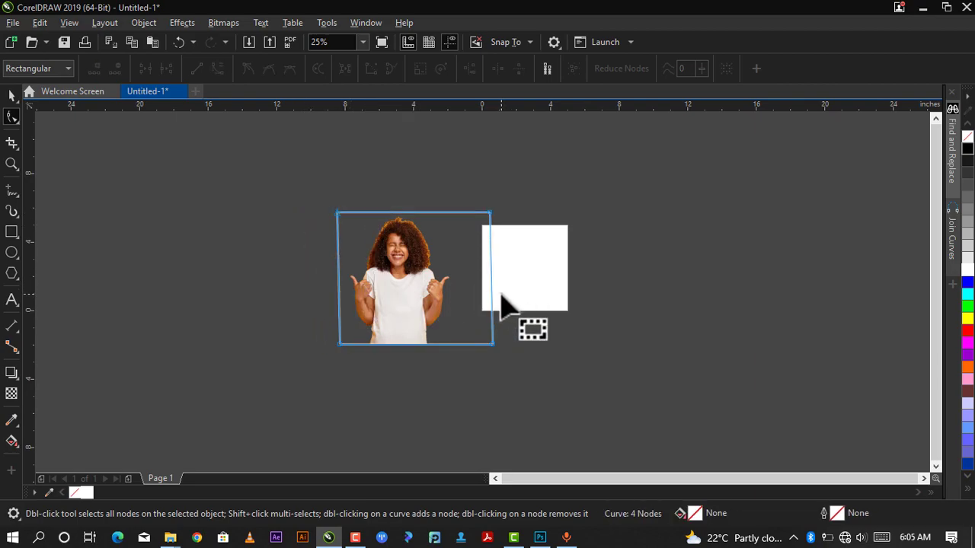
pyautogui.moveTo(493, 300); pyautogui.dragTo(461, 292)
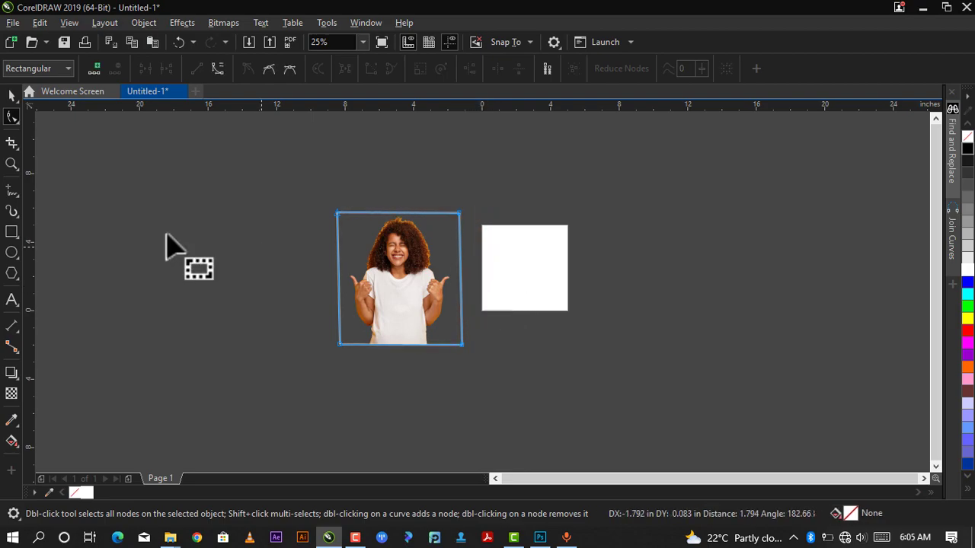
pyautogui.click(12, 95)
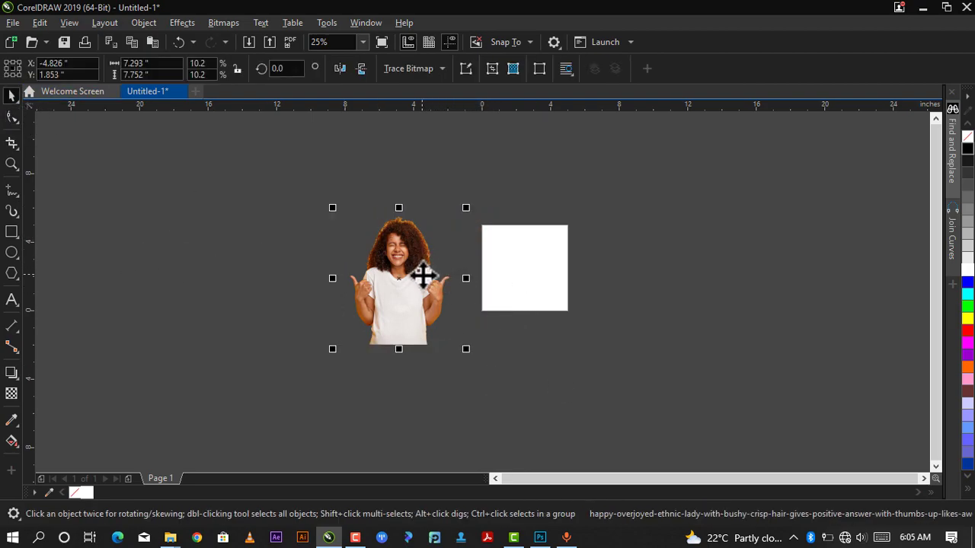
pyautogui.scroll(2, 423, 276)
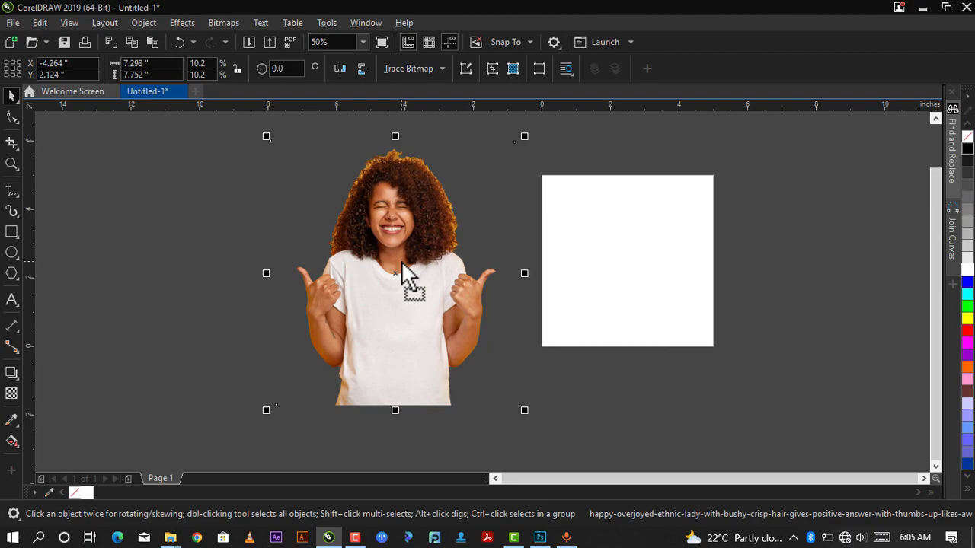
pyautogui.moveTo(401, 260); pyautogui.dragTo(176, 258)
# Drop a copy of the photo to the left and shift the original slightly right
pyautogui.rightClick(217, 278)
pyautogui.click(218, 270)
pyautogui.moveTo(391, 248); pyautogui.dragTo(426, 254)
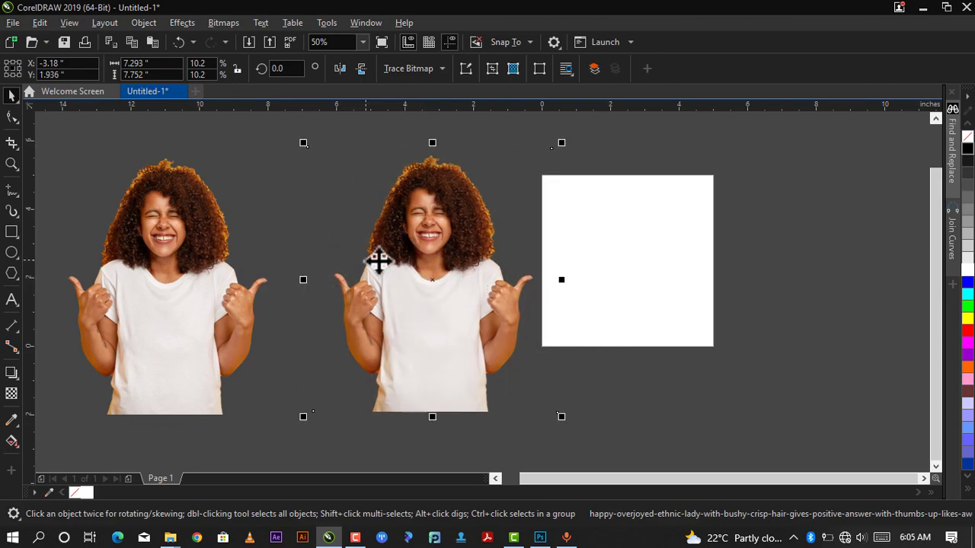
# Set the copy's Brightness, Contrast and Intensity all to -100 in Brightness/Contrast/Intensity
pyautogui.click(182, 23)
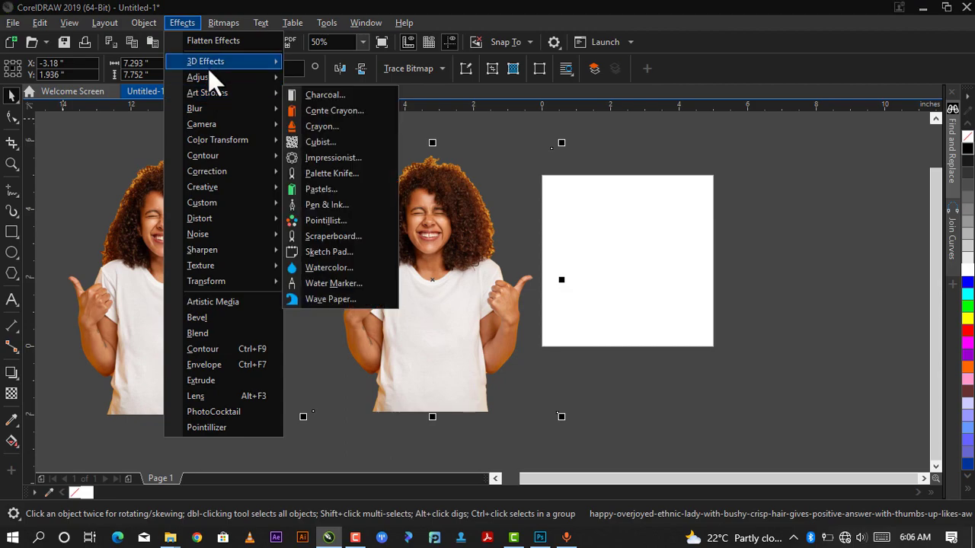
pyautogui.moveTo(205, 79)
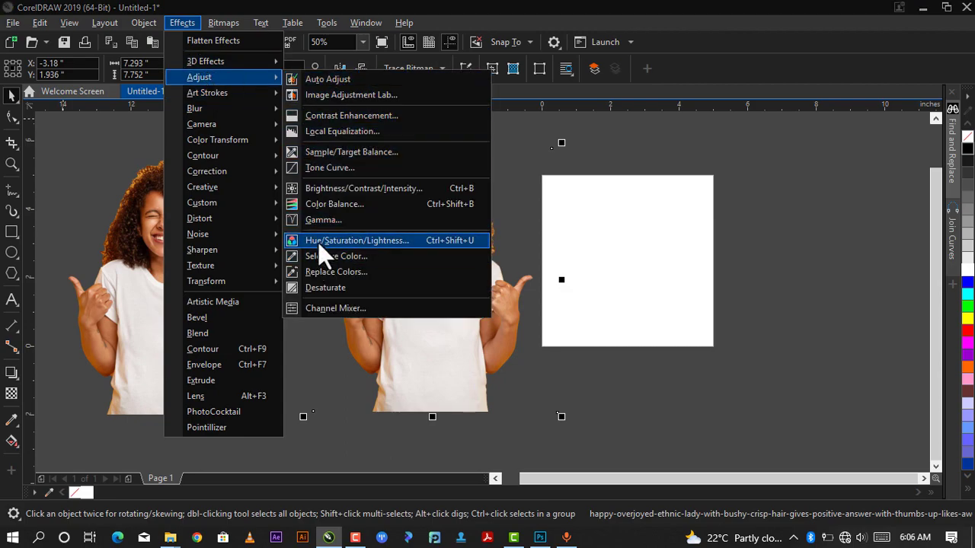
pyautogui.click(328, 187)
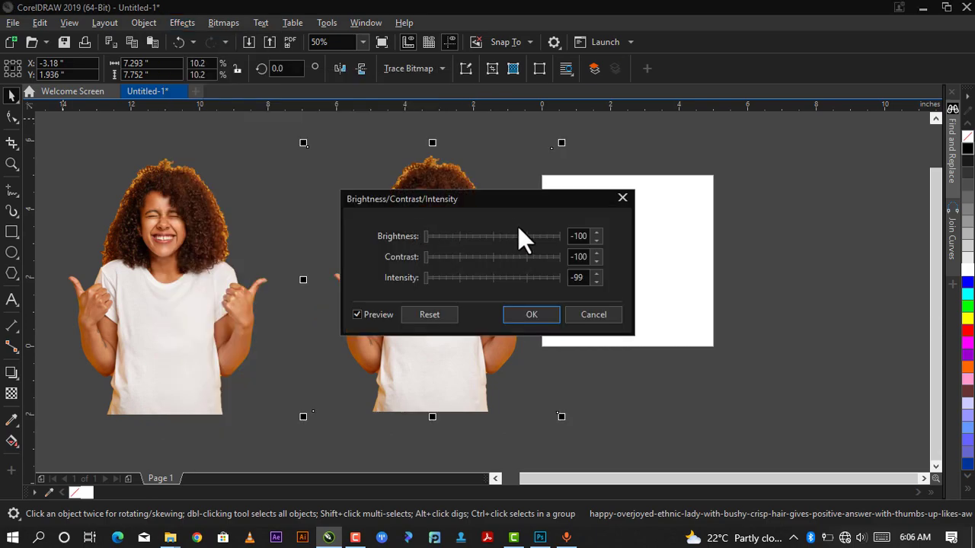
pyautogui.moveTo(503, 202); pyautogui.dragTo(707, 201)
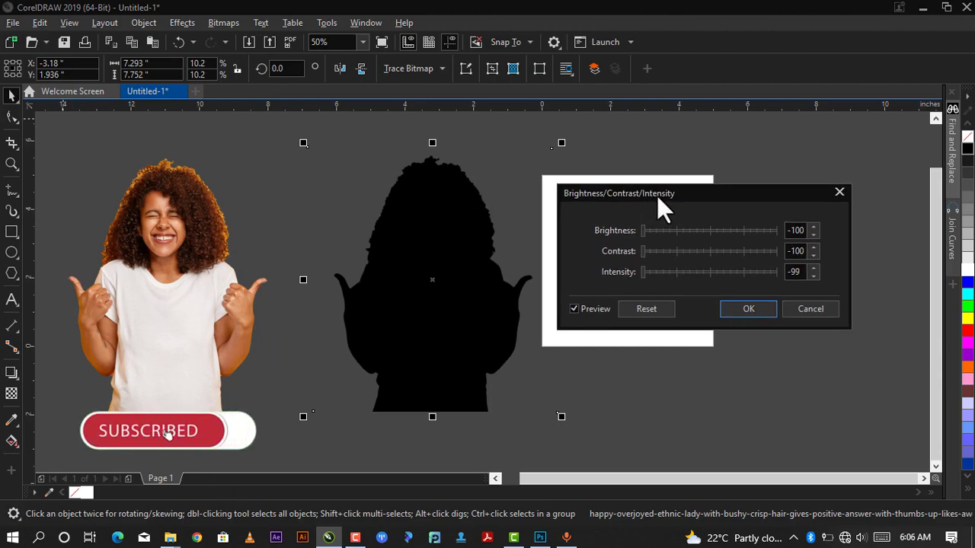
pyautogui.click(639, 230)
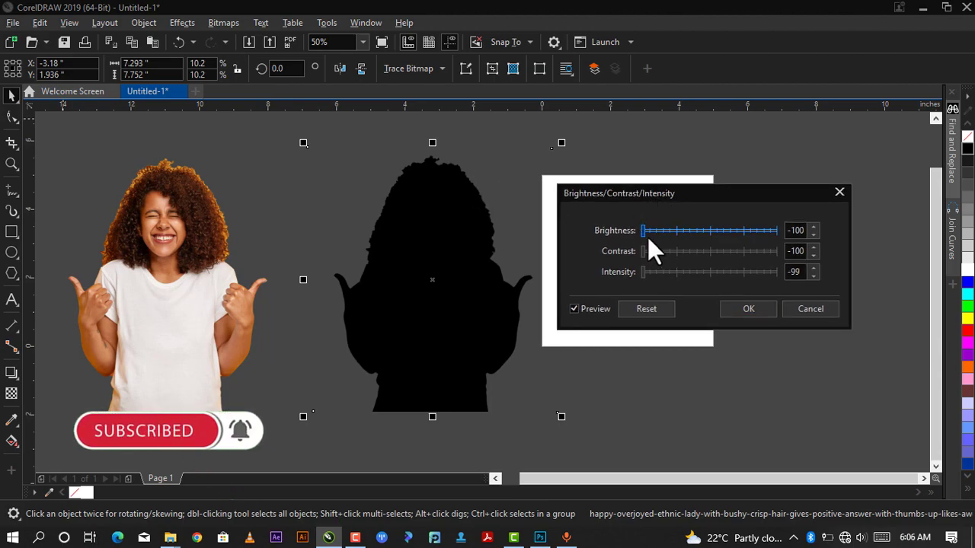
pyautogui.moveTo(643, 235); pyautogui.dragTo(647, 235)
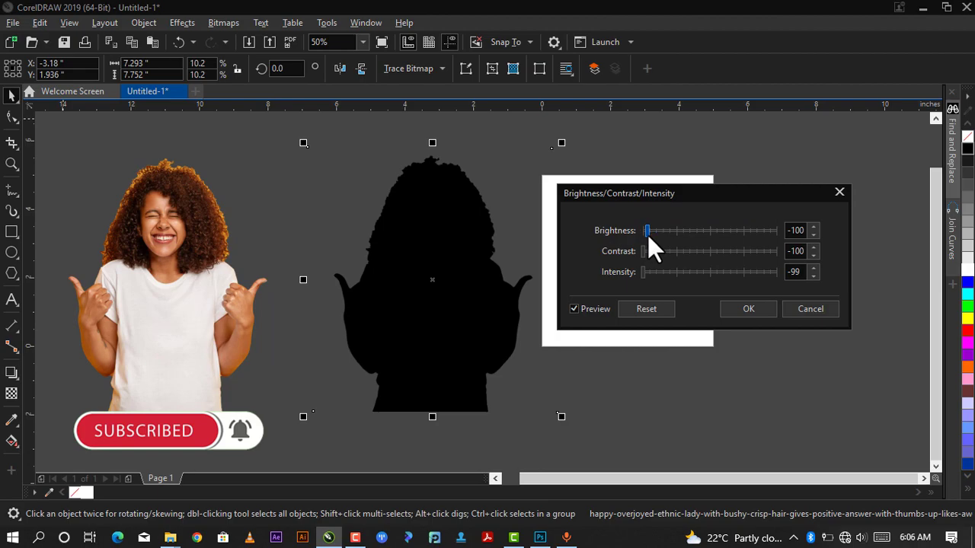
pyautogui.click(711, 239)
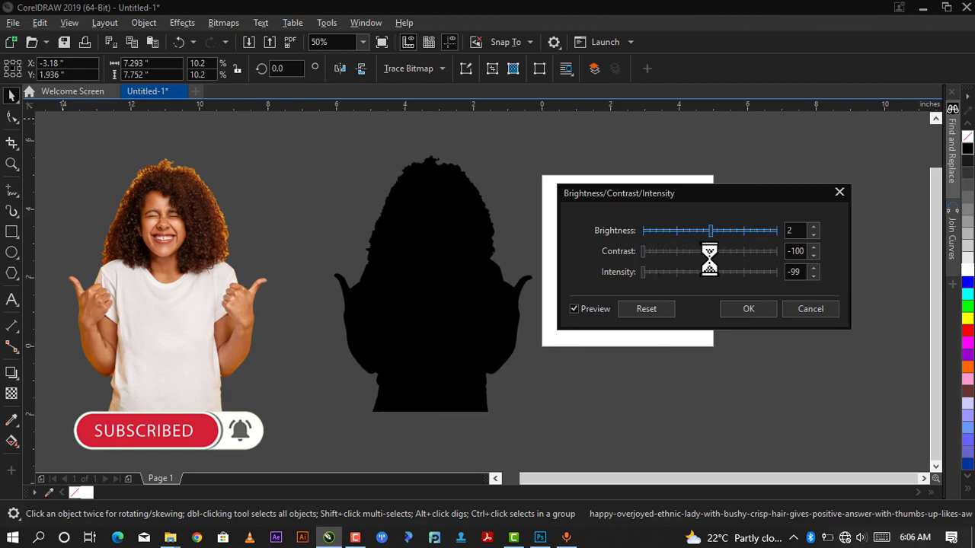
pyautogui.click(711, 252)
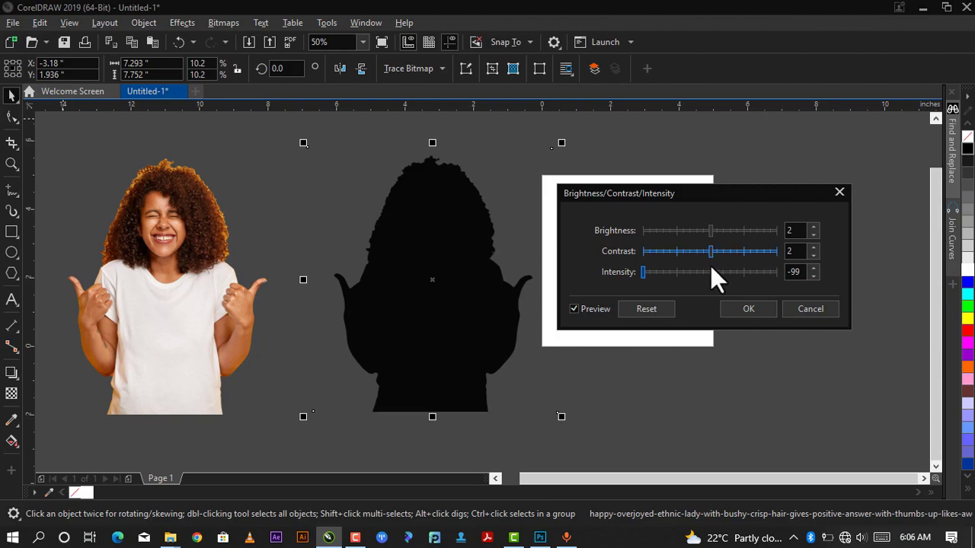
pyautogui.click(712, 277)
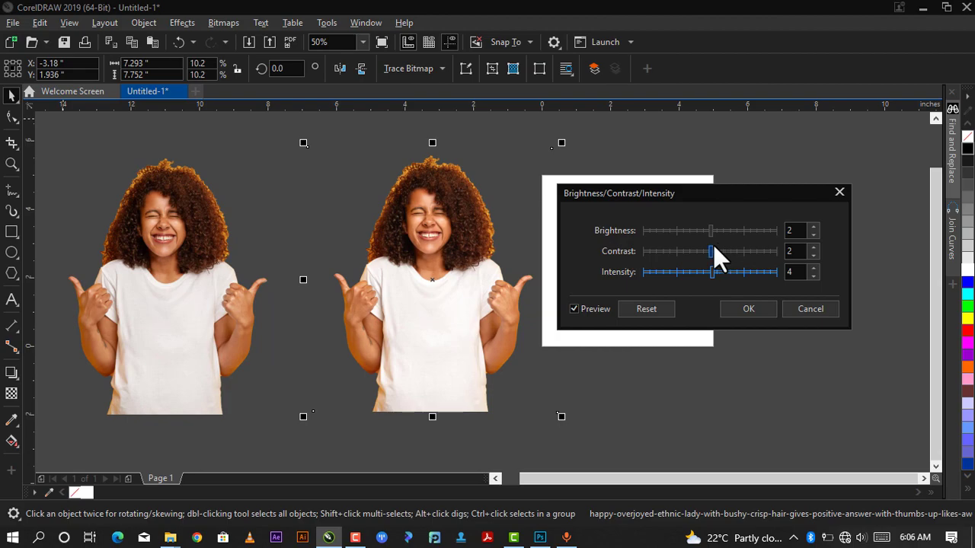
pyautogui.moveTo(709, 231); pyautogui.dragTo(648, 244)
pyautogui.click(711, 252)
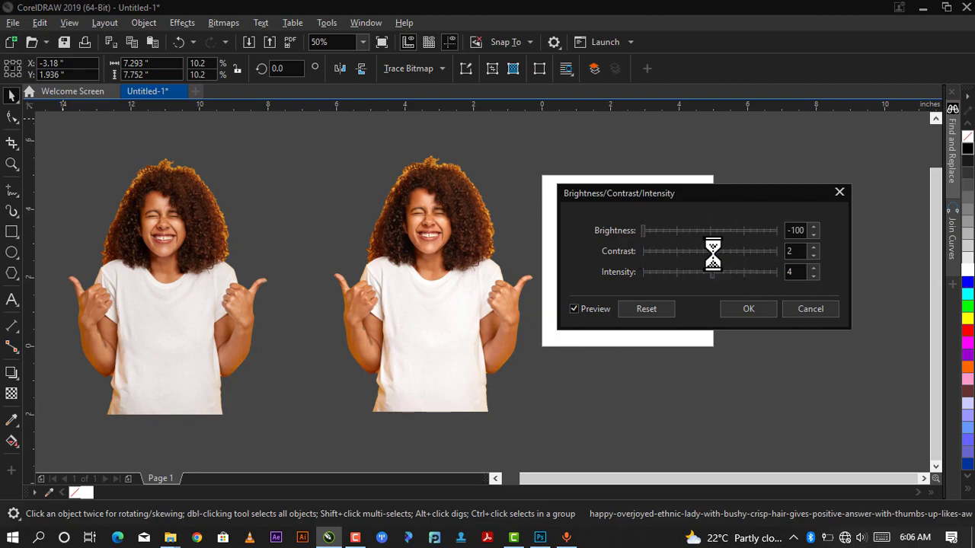
pyautogui.moveTo(712, 256); pyautogui.dragTo(628, 279)
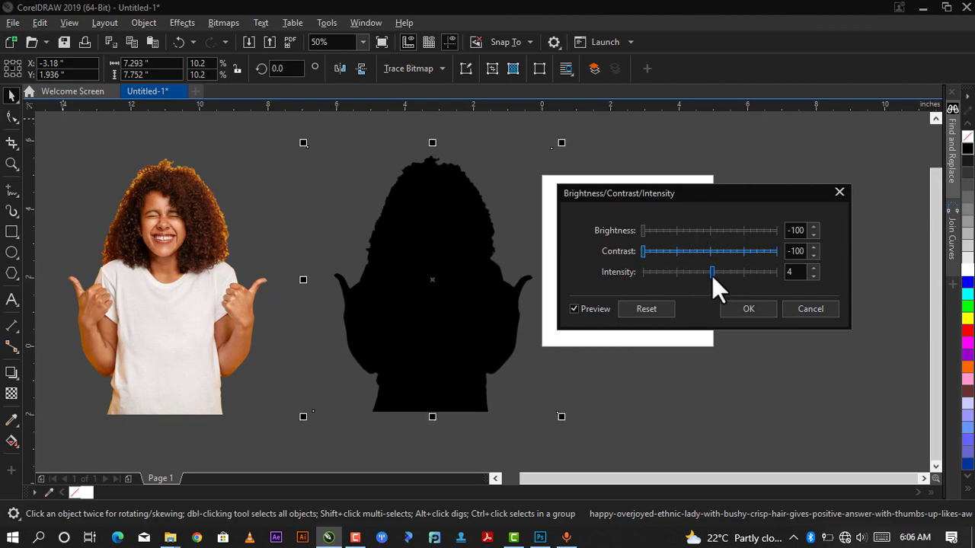
pyautogui.moveTo(711, 275); pyautogui.dragTo(682, 288)
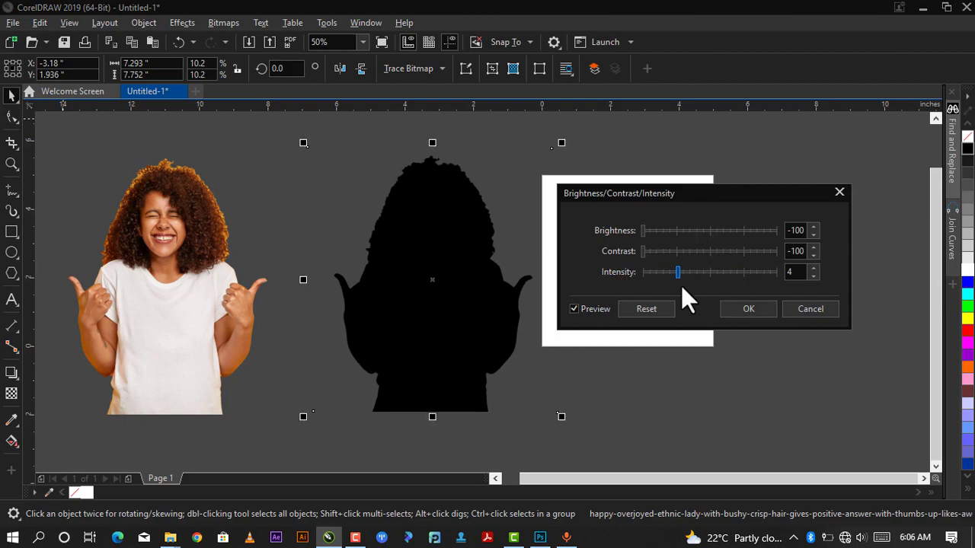
# Apply the -100 adjustments and move the black silhouette onto the white square
pyautogui.click(746, 310)
pyautogui.moveTo(515, 272); pyautogui.dragTo(751, 272)
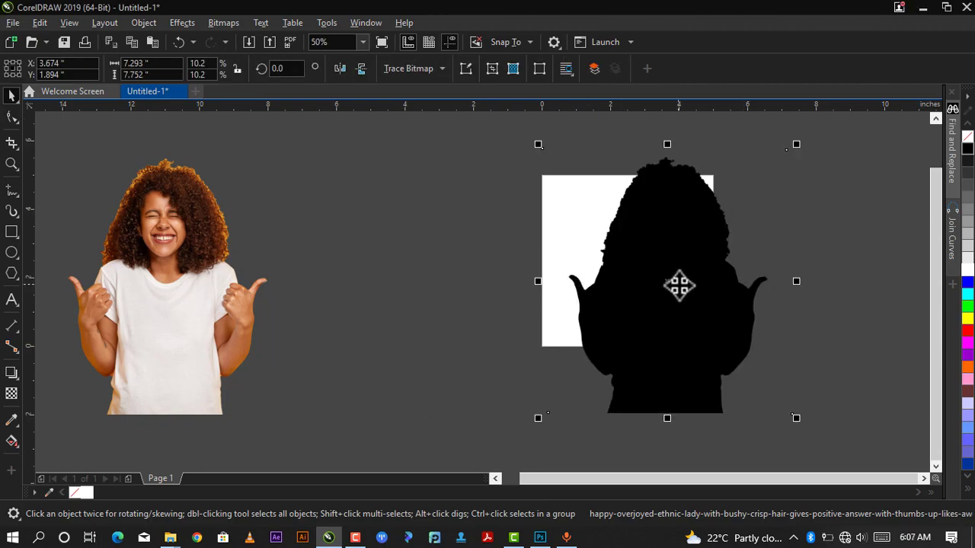
pyautogui.moveTo(678, 285); pyautogui.dragTo(650, 275)
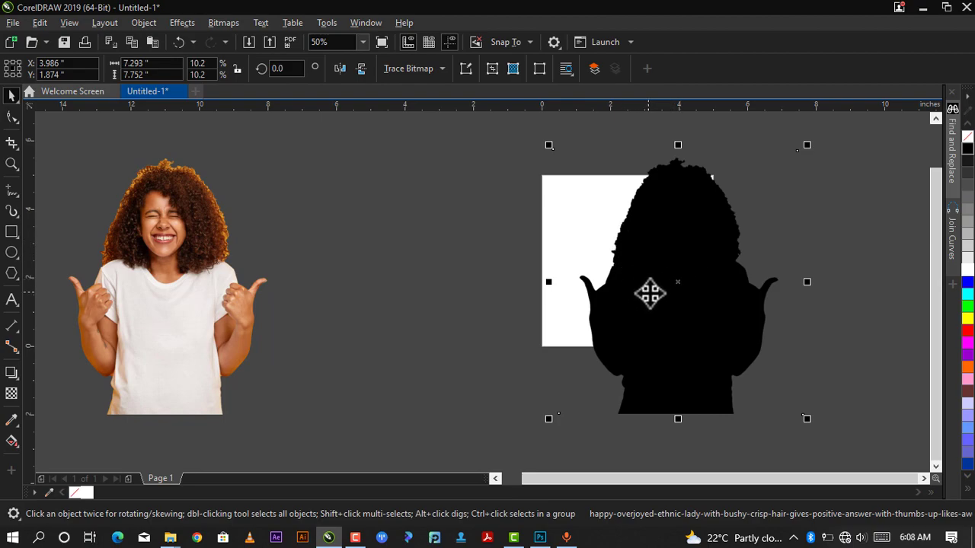
pyautogui.moveTo(664, 298); pyautogui.dragTo(698, 305)
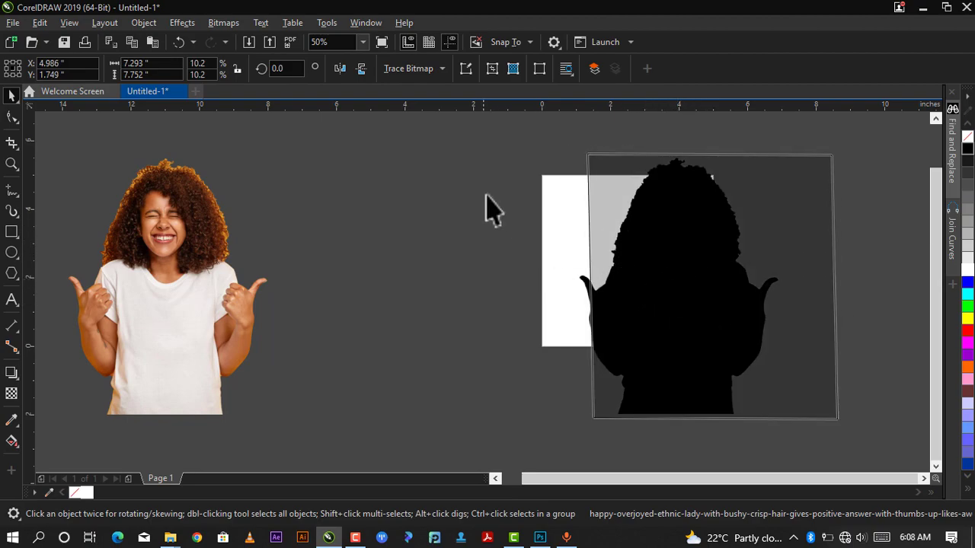
# Quick Trace the black silhouette, reducing the bitmap so the trace can run
pyautogui.click(431, 74)
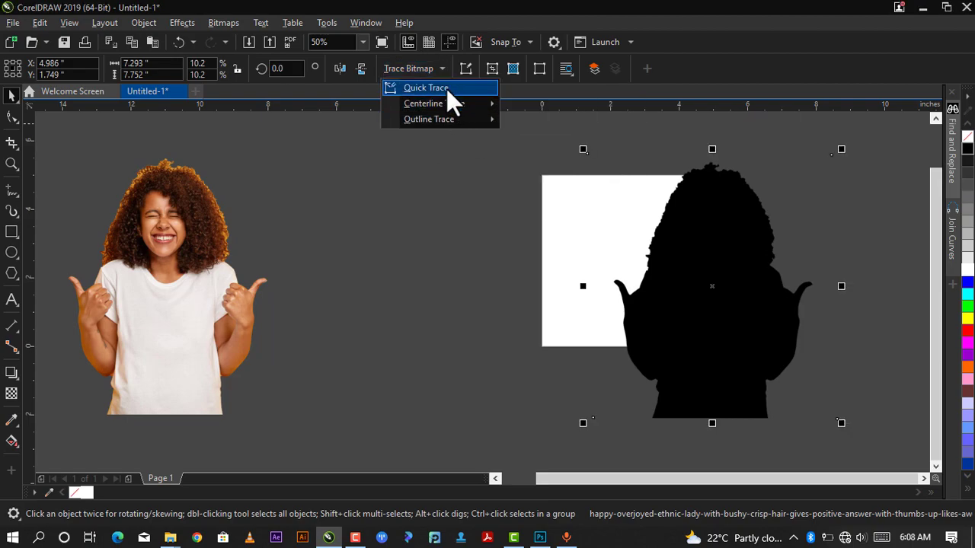
pyautogui.click(446, 89)
pyautogui.click(457, 302)
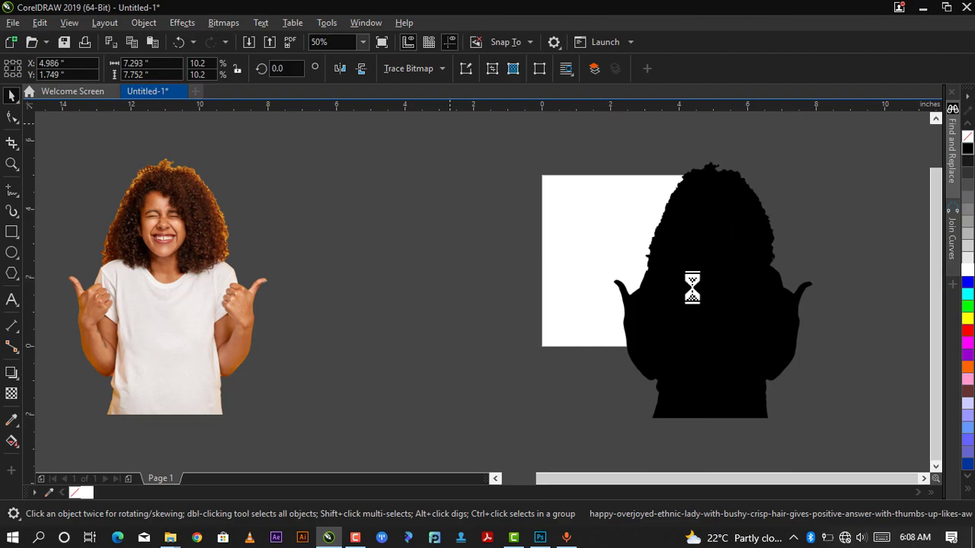
# Delete the leftover black bitmap, fill the traced silhouette white, and bring the photo over it
pyautogui.moveTo(717, 288)
pyautogui.mouseDown()
pyautogui.moveTo(567, 297)
pyautogui.moveTo(440, 289)
pyautogui.moveTo(481, 257)
pyautogui.moveTo(452, 272)
pyautogui.mouseUp()
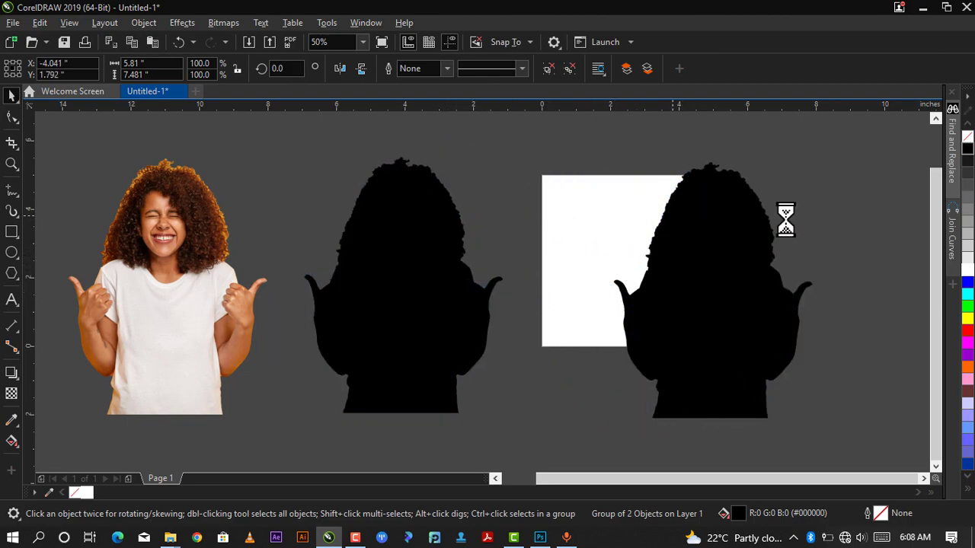
pyautogui.click(785, 236)
pyautogui.keyDown('alt'); pyautogui.click(746, 259); pyautogui.keyUp('alt')
pyautogui.press('Delete')
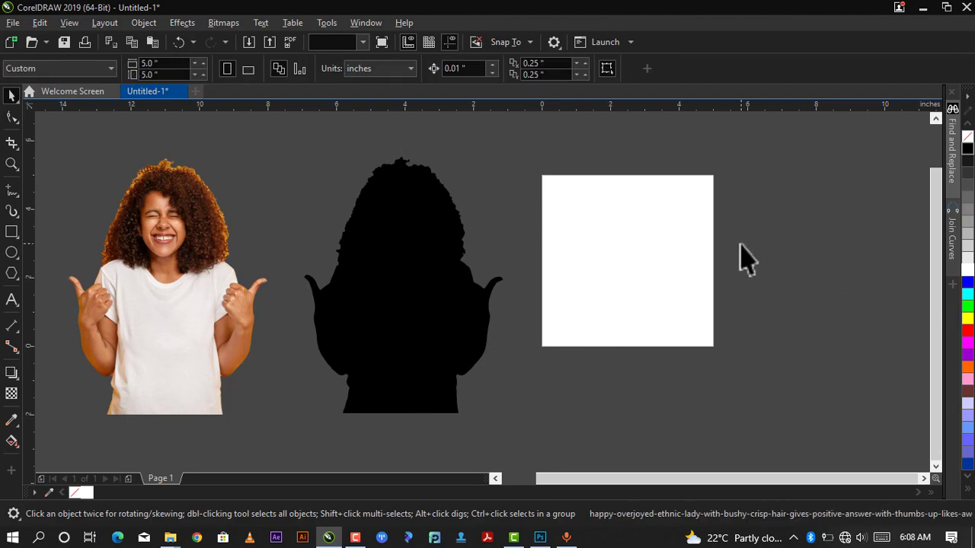
pyautogui.moveTo(462, 239)
pyautogui.mouseDown()
pyautogui.moveTo(504, 222)
pyautogui.moveTo(470, 224)
pyautogui.moveTo(476, 237)
pyautogui.moveTo(457, 246)
pyautogui.moveTo(465, 239)
pyautogui.mouseUp()
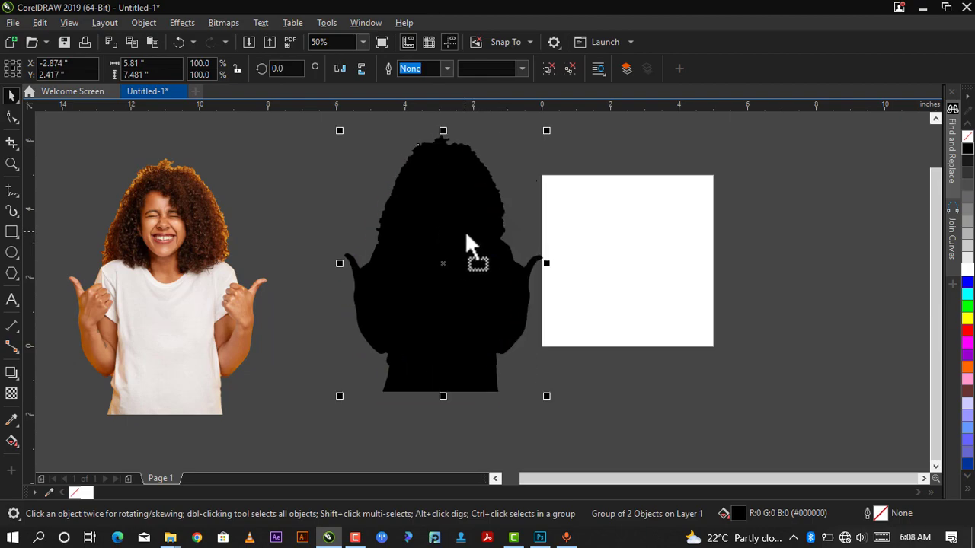
pyautogui.click(968, 272)
pyautogui.moveTo(169, 282)
pyautogui.mouseDown()
pyautogui.moveTo(351, 281)
pyautogui.moveTo(442, 246)
pyautogui.moveTo(457, 267)
pyautogui.moveTo(446, 250)
pyautogui.moveTo(441, 272)
pyautogui.moveTo(440, 249)
pyautogui.mouseUp()
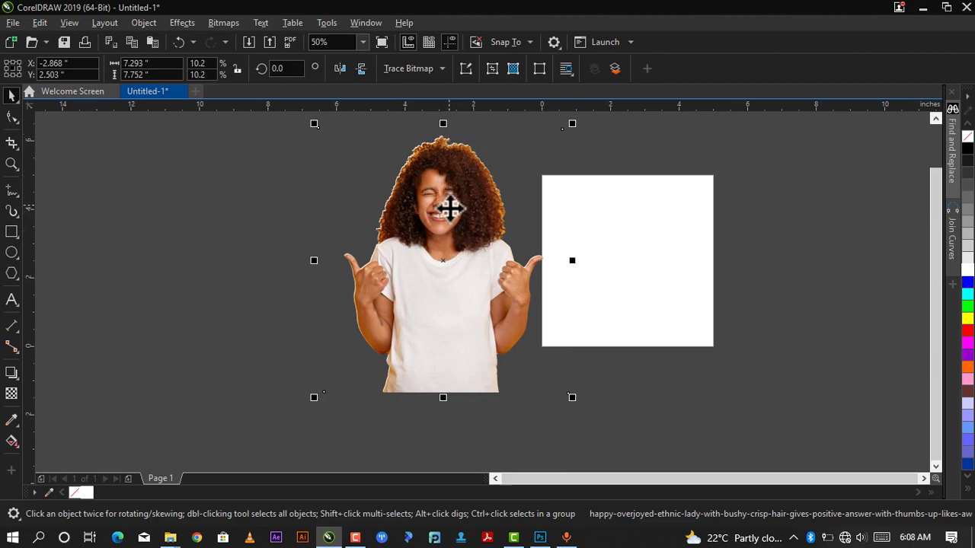
# Line the photo up over the white silhouette and select the silhouette behind it
pyautogui.click(452, 219)
pyautogui.click(452, 220)
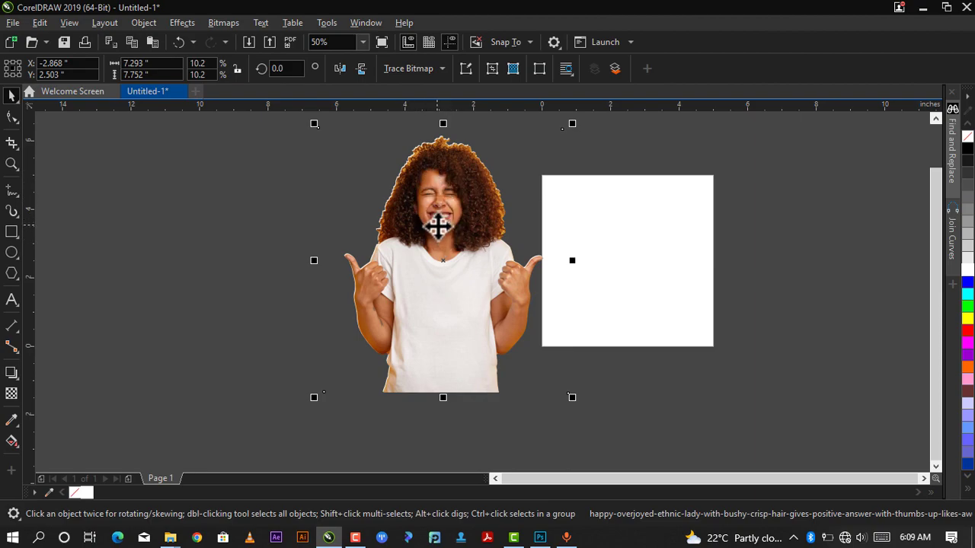
pyautogui.click(440, 234)
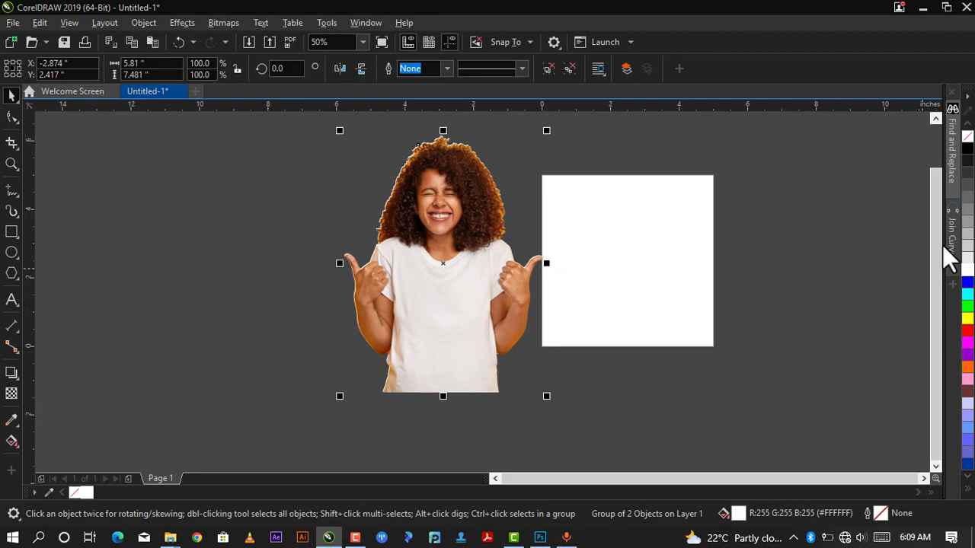
# Give the white silhouette a white outline, widened from 4.0 pt to 8.0 pt
pyautogui.rightClick(967, 270)
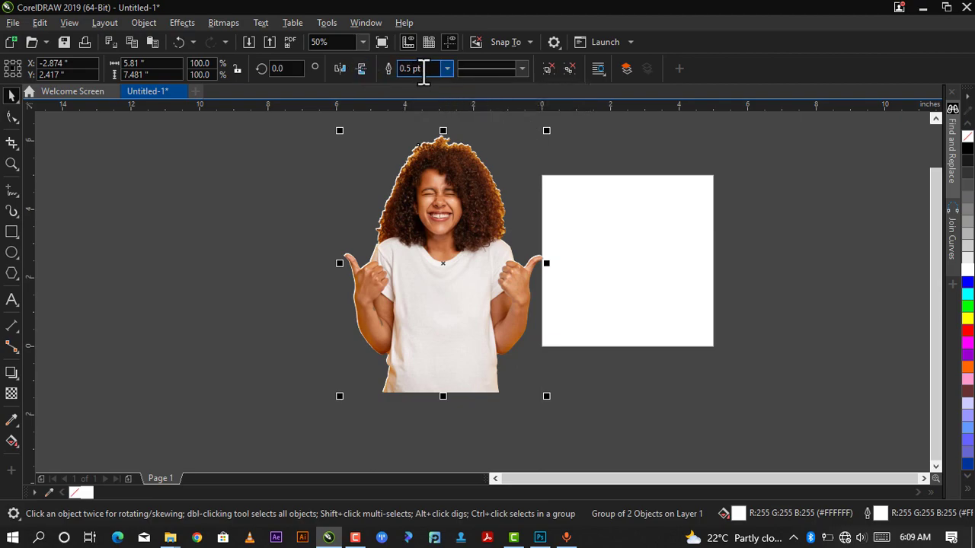
pyautogui.click(446, 70)
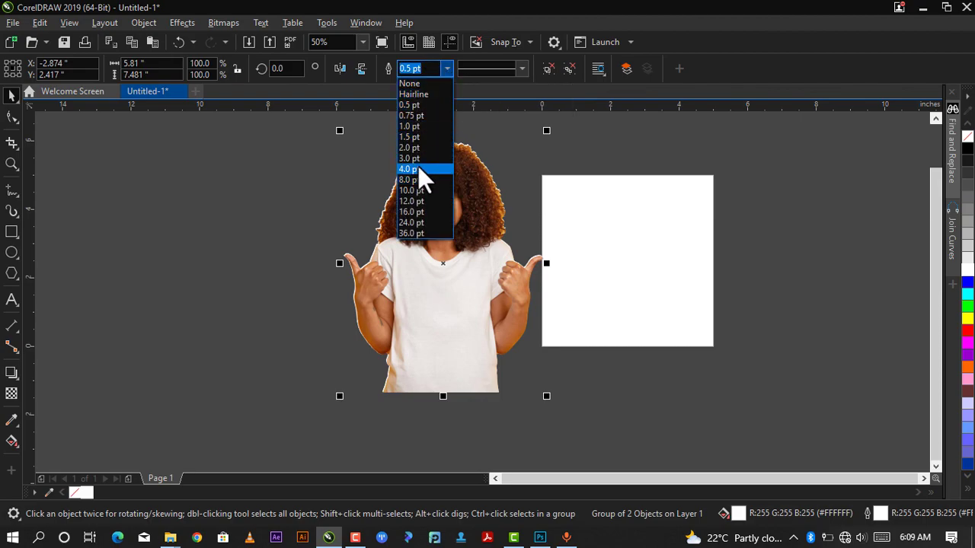
pyautogui.click(417, 167)
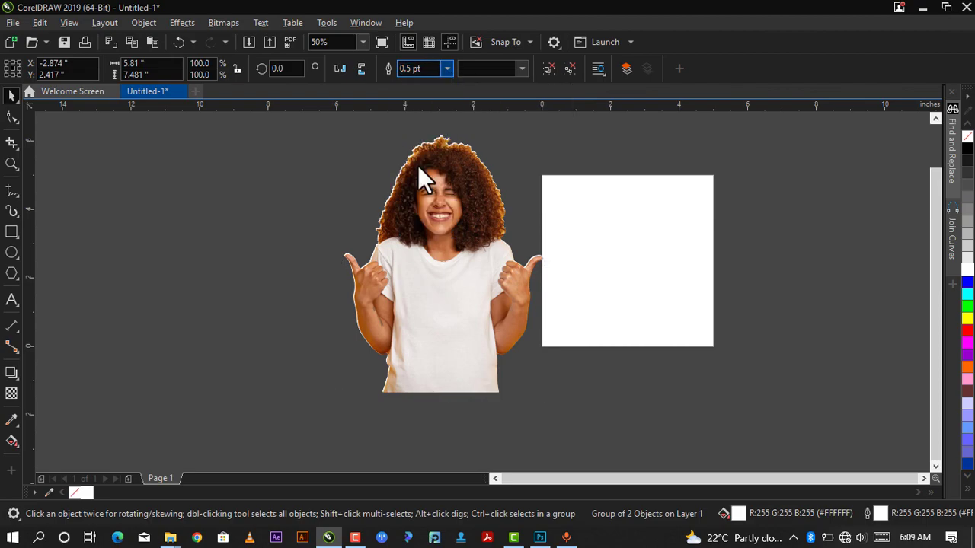
pyautogui.click(449, 69)
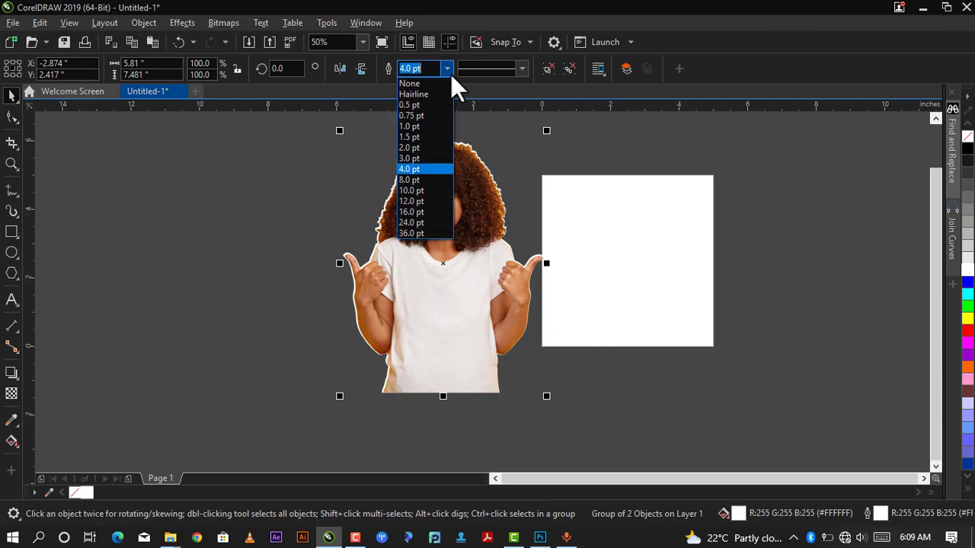
pyautogui.click(416, 180)
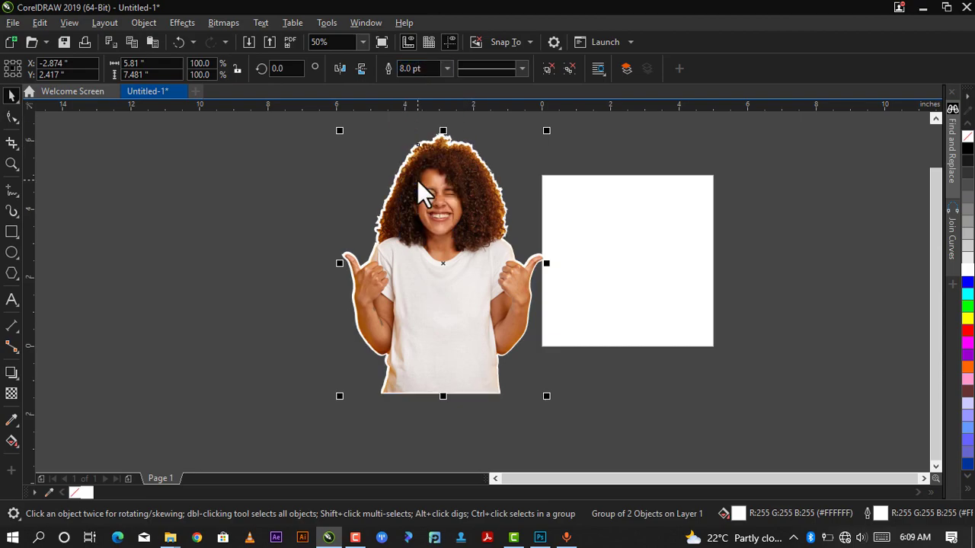
# Marquee-select the photo and white silhouette and group them with Ctrl+G
pyautogui.click(359, 211)
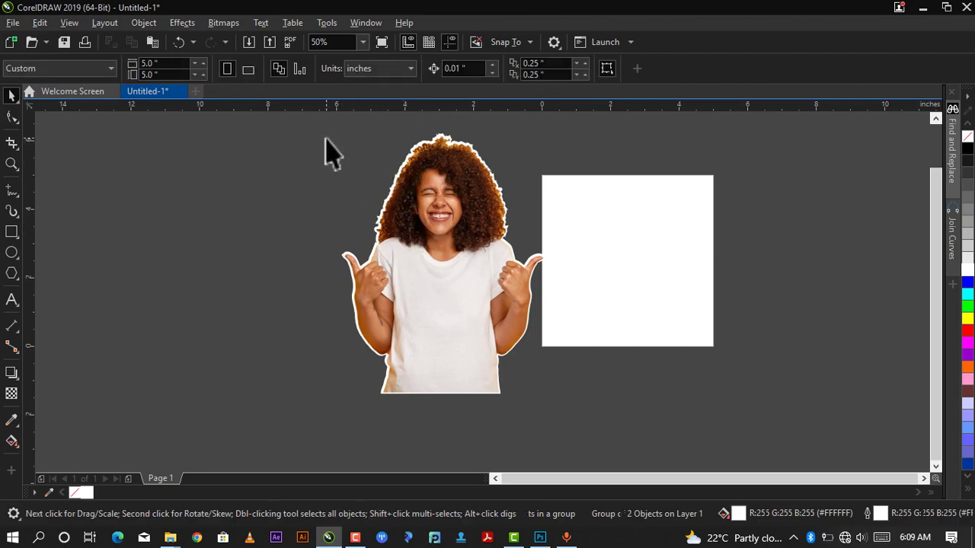
pyautogui.moveTo(294, 115); pyautogui.dragTo(562, 420)
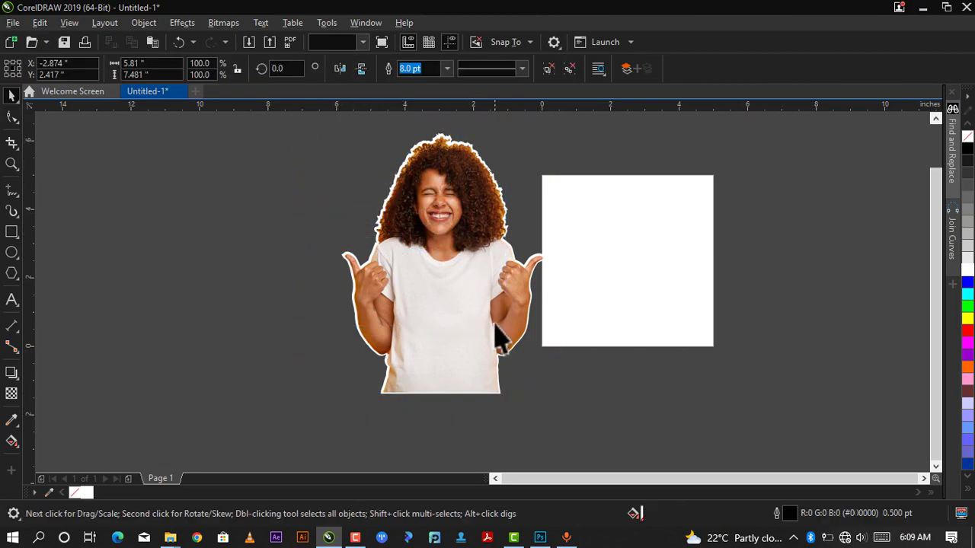
pyautogui.press('Escape')
pyautogui.scroll(2, 445, 175)
pyautogui.scroll(-2, 442, 170)
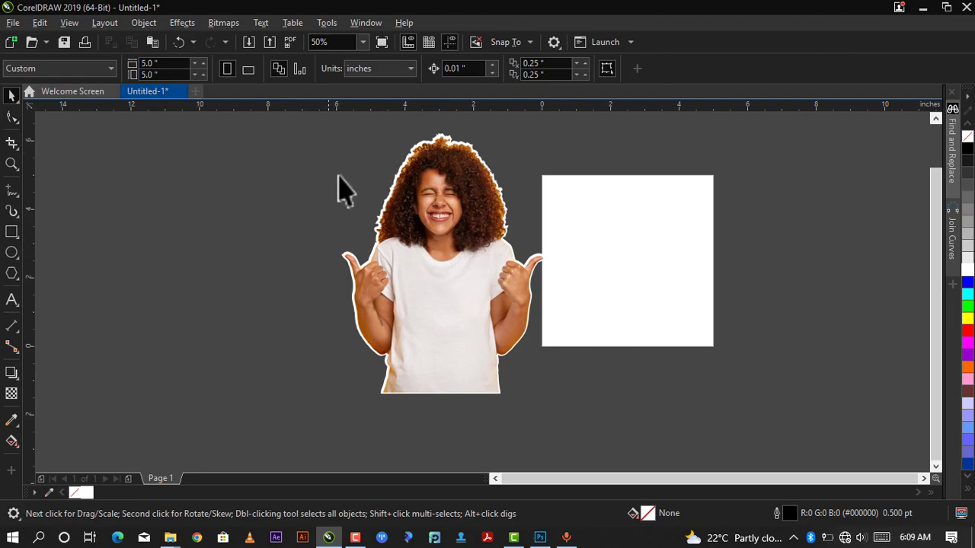
pyautogui.scroll(-1, 369, 209)
pyautogui.moveTo(289, 142); pyautogui.dragTo(559, 400)
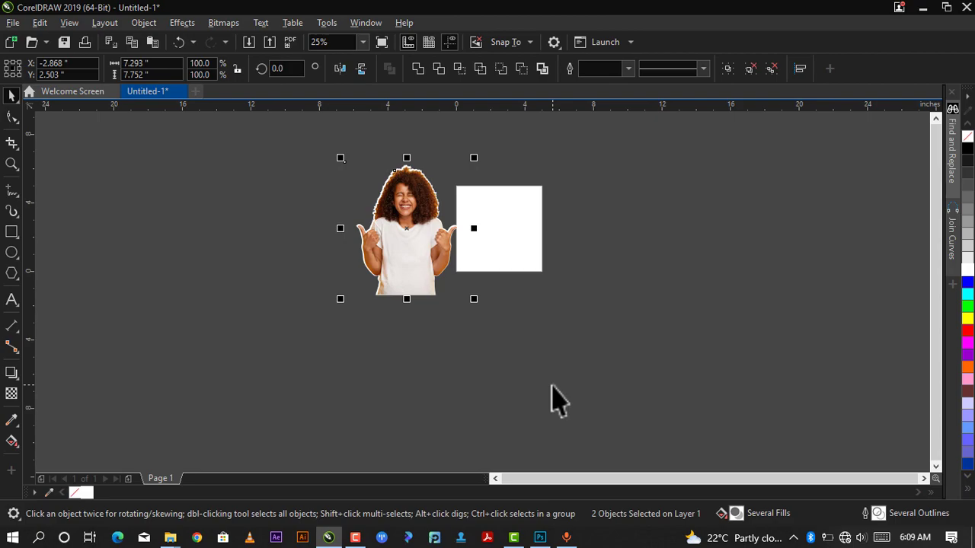
pyautogui.hotkey('ctrl', 'g')
# Move the grouped sticker image to the right of the white square
pyautogui.moveTo(392, 229); pyautogui.dragTo(674, 234)
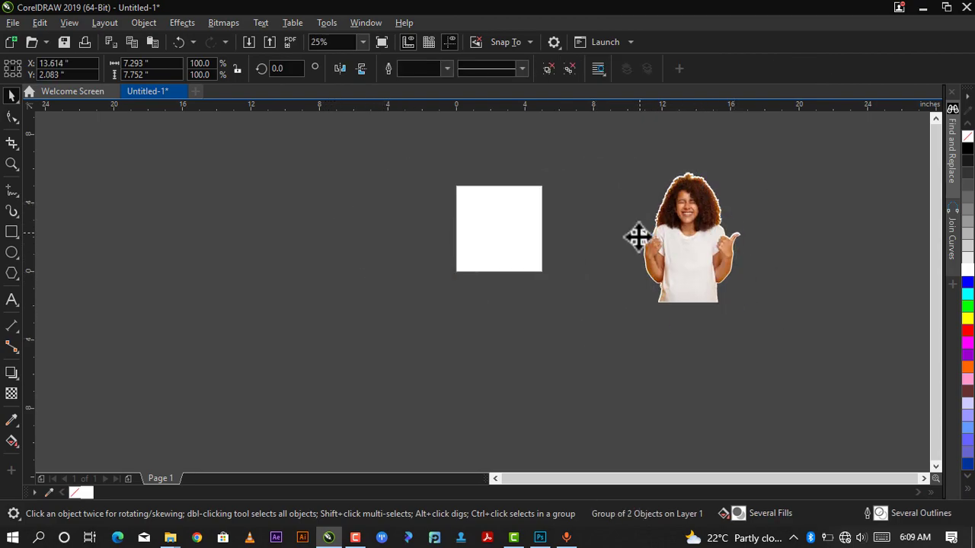
pyautogui.scroll(1, 705, 214)
pyautogui.scroll(1, 706, 211)
pyautogui.scroll(-1, 707, 209)
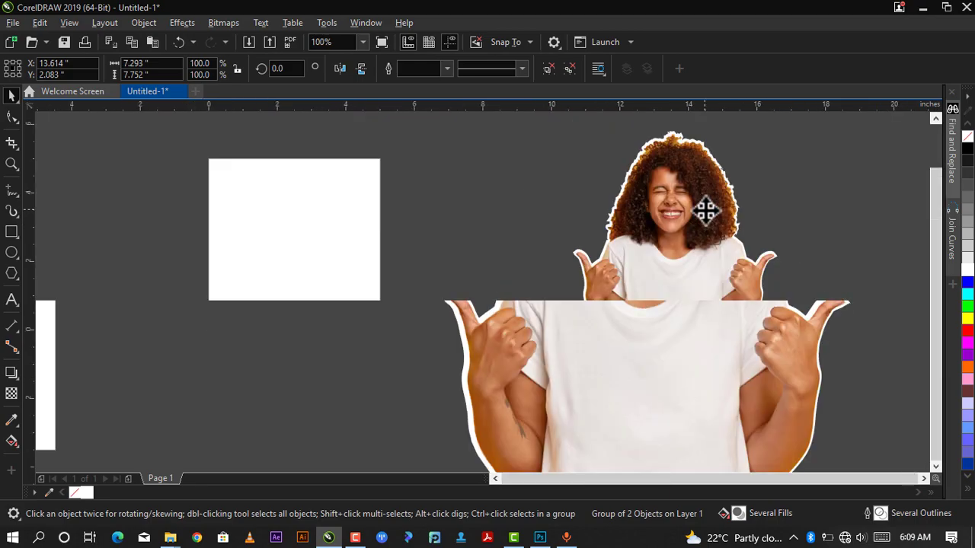
pyautogui.moveTo(706, 210); pyautogui.dragTo(640, 236)
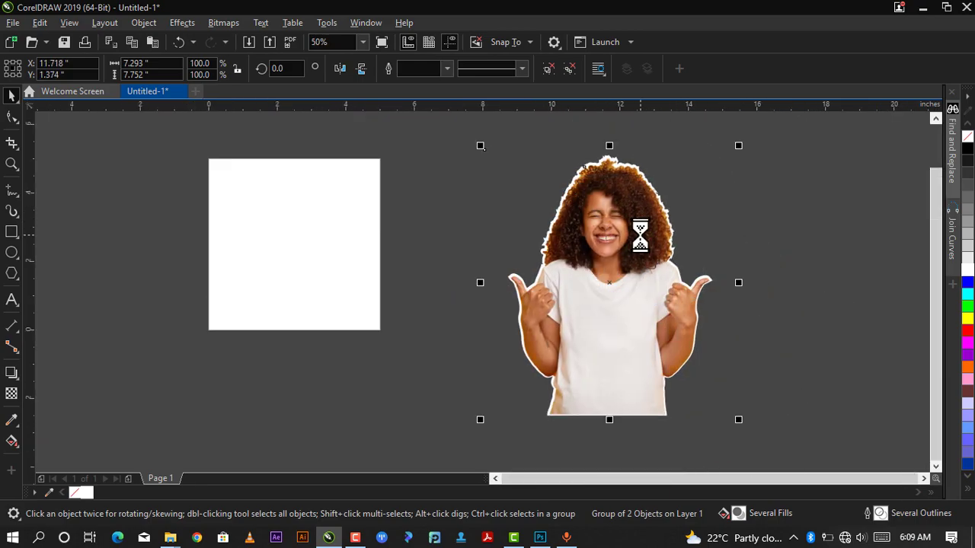